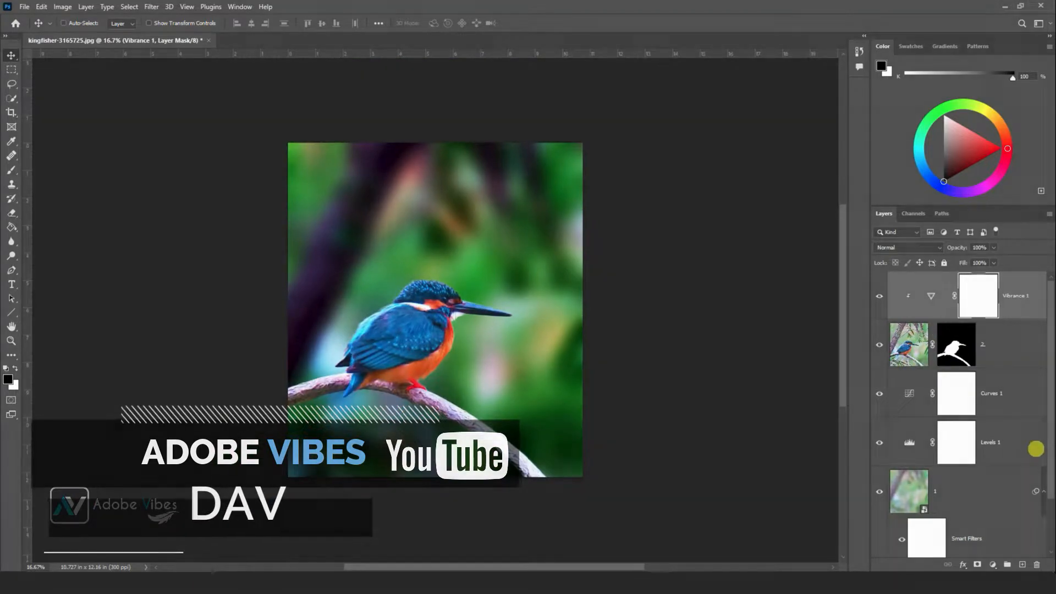
- Group all layers above the Background and name the group Blur Like DSLR
{"action": "scroll", "coordinate": [995, 467], "scroll_direction": "down", "scroll_amount": 2}
{"action": "left_click", "coordinate": [1004, 439], "text": "shift"}
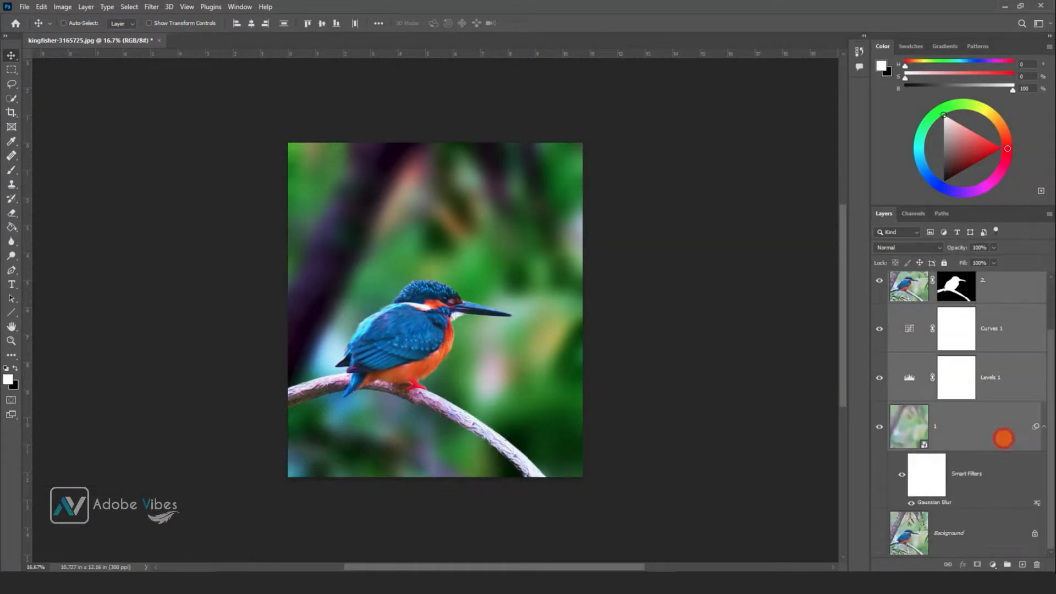
{"action": "key", "text": "ctrl+g"}
{"action": "double_click", "coordinate": [925, 280]}
{"action": "type", "text": "Lie"}
{"action": "key", "text": "BackSpace"}
{"action": "key", "text": "BackSpace"}
{"action": "key", "text": "BackSpace"}
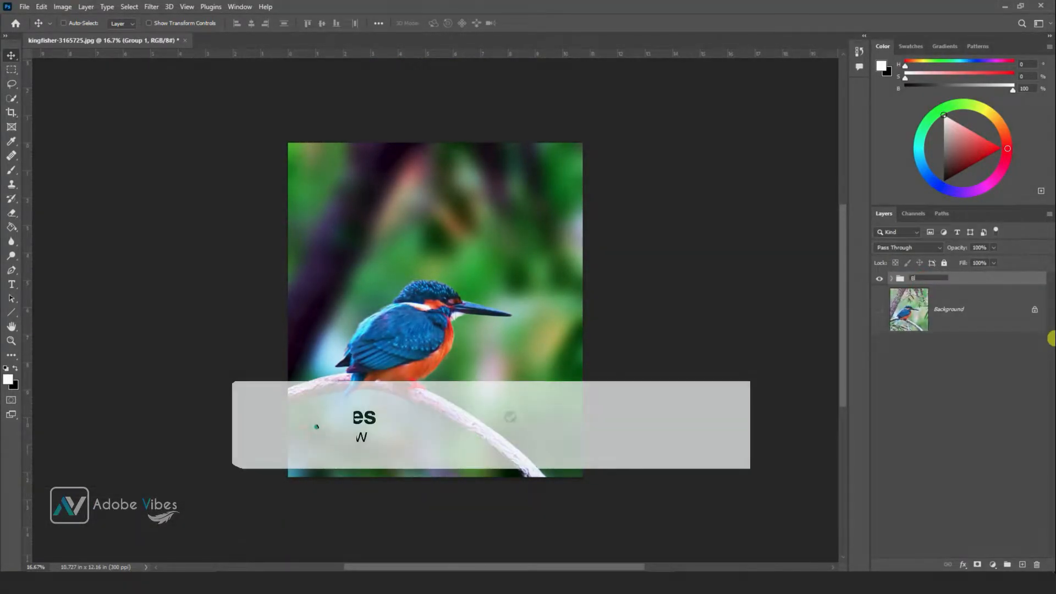
{"action": "type", "text": "Blur Like DSLR"}
{"action": "key", "text": "Return"}
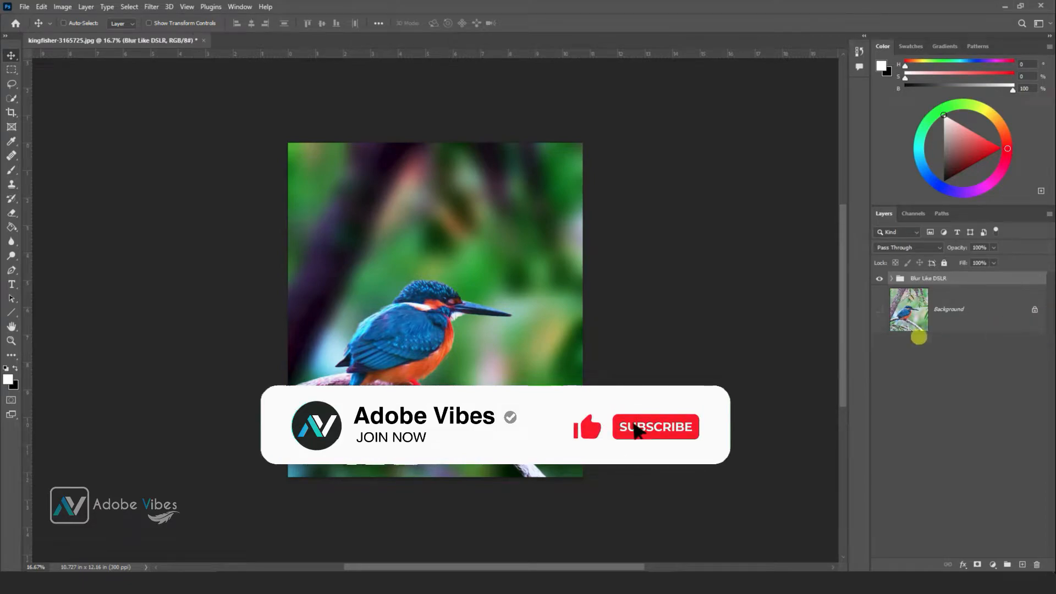
- Compare the blurred edit with the original photo by toggling the visibility of the Blur Like DSLR group
{"action": "left_click", "coordinate": [880, 279]}
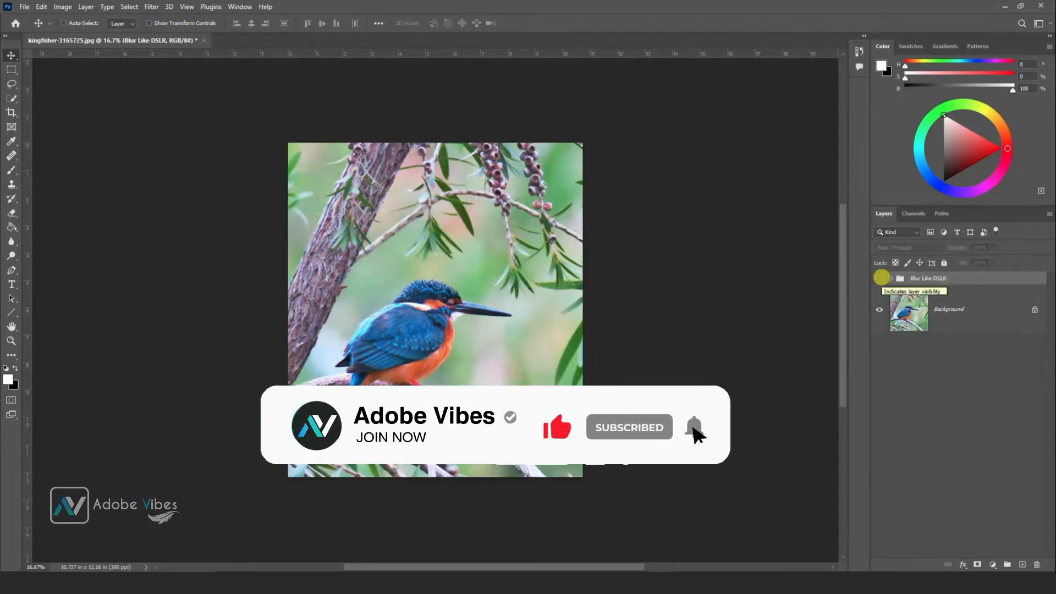
{"action": "left_click", "coordinate": [879, 279]}
{"action": "left_click", "coordinate": [880, 278]}
{"action": "left_click", "coordinate": [880, 278]}
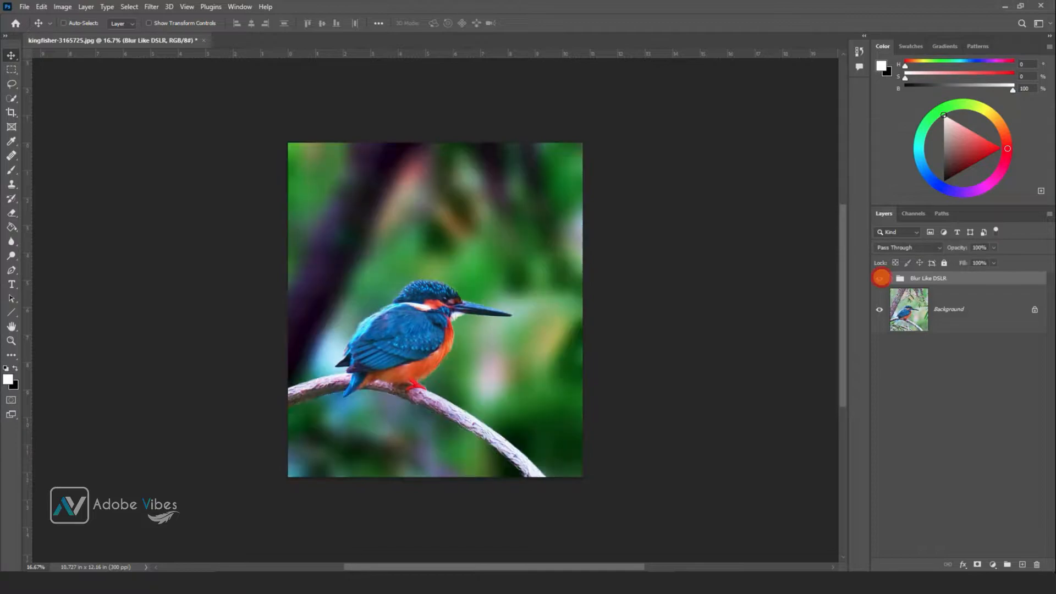
{"action": "key", "text": "ctrl+plus"}
{"action": "left_click", "coordinate": [880, 279]}
{"action": "left_click", "coordinate": [879, 278]}
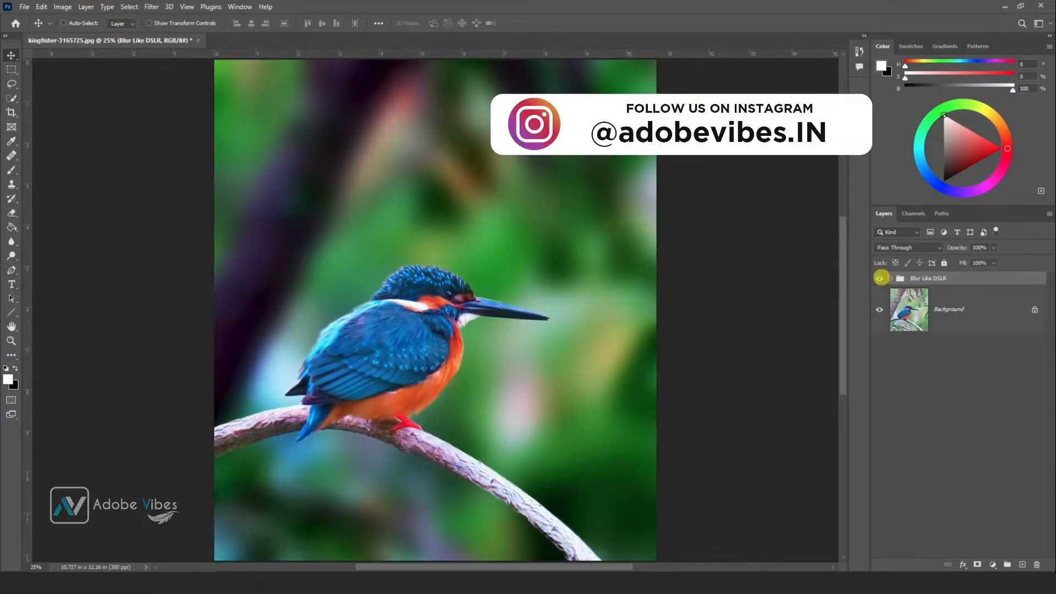
{"action": "left_click", "coordinate": [880, 278]}
{"action": "key", "text": "ctrl+minus"}
{"action": "left_click", "coordinate": [880, 278]}
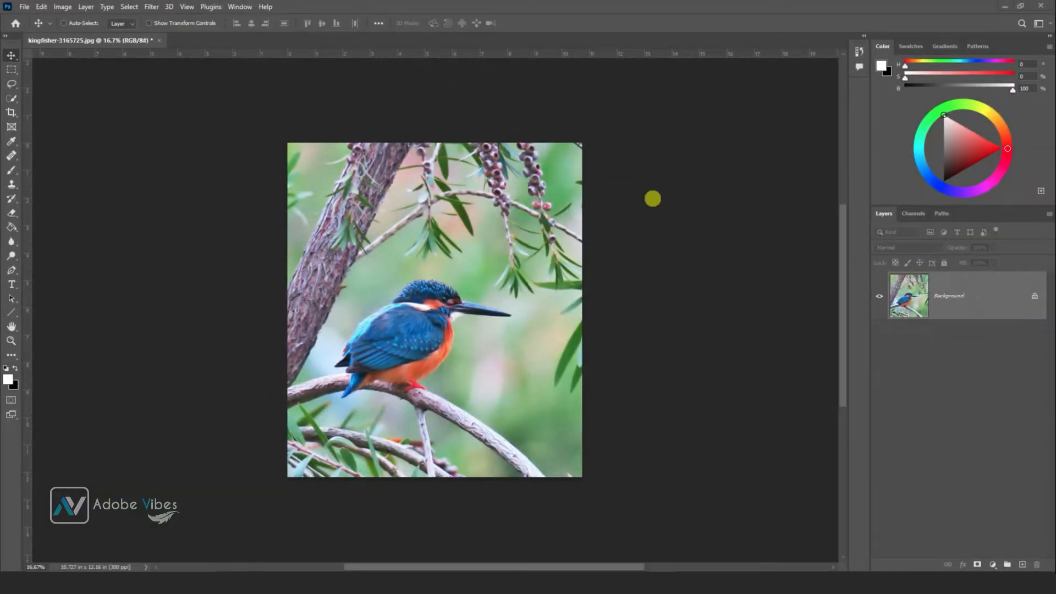
{"action": "left_click", "coordinate": [545, 210]}
{"action": "scroll", "coordinate": [546, 210], "scroll_direction": "up", "scroll_amount": 2}
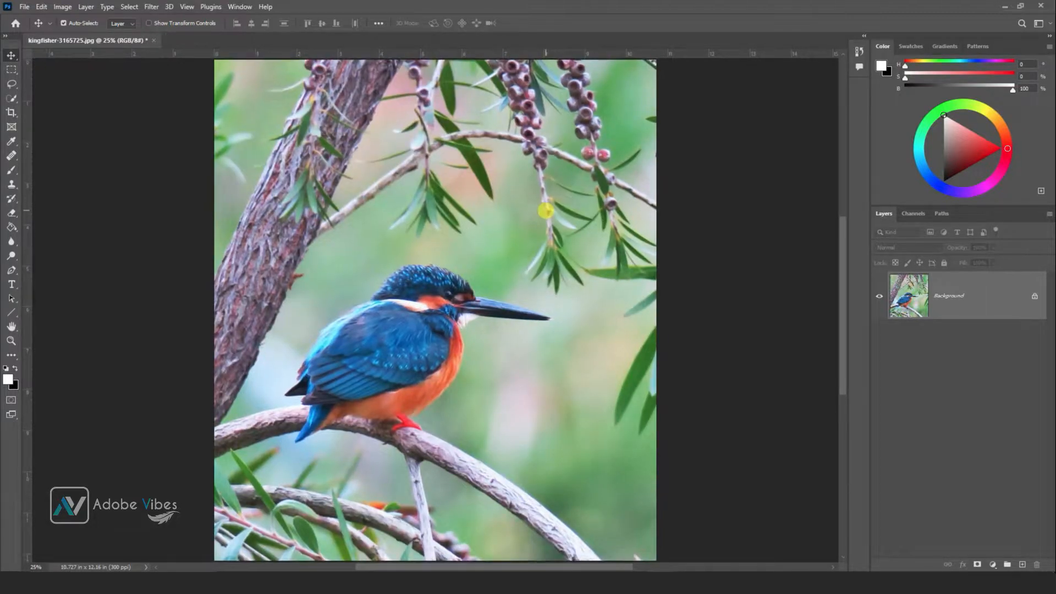
{"action": "scroll", "coordinate": [545, 210], "scroll_direction": "down", "scroll_amount": 1}
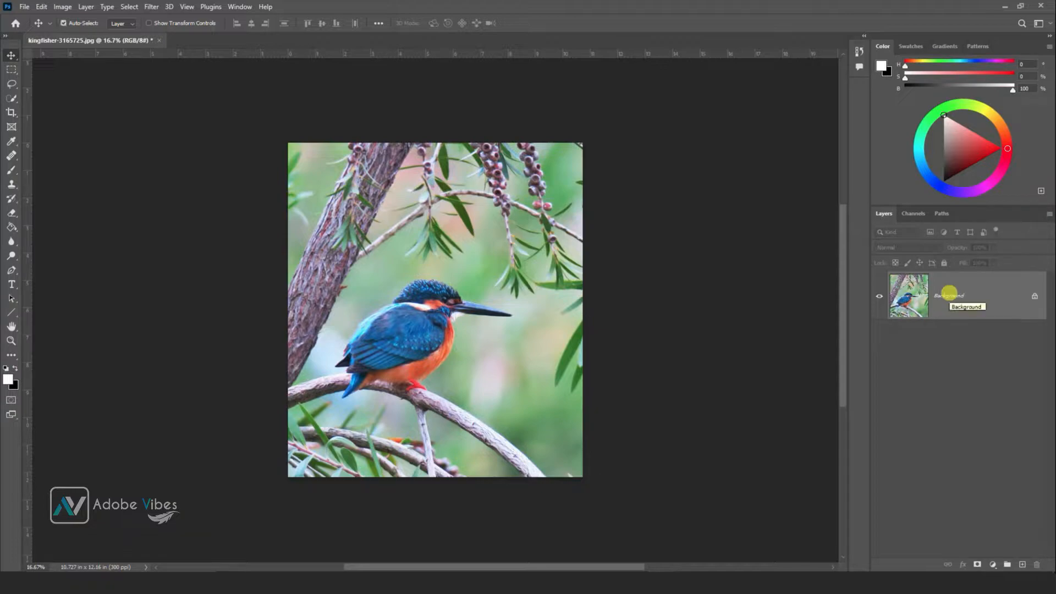
- Duplicate the Background layer twice and hide the original Background
{"action": "key", "text": "ctrl+j"}
{"action": "key", "text": "ctrl+j"}
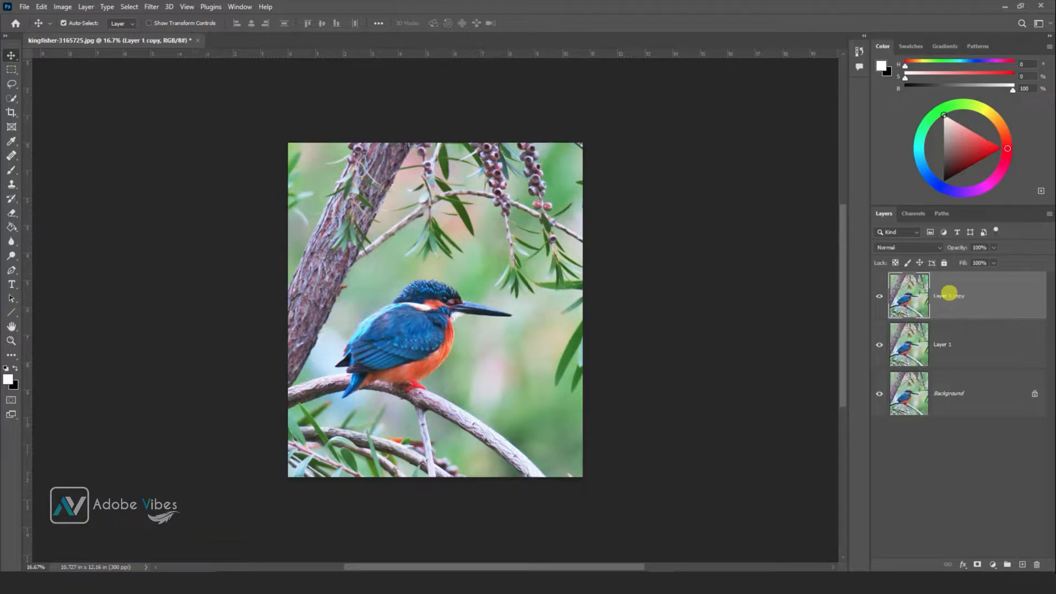
{"action": "left_click", "coordinate": [879, 394]}
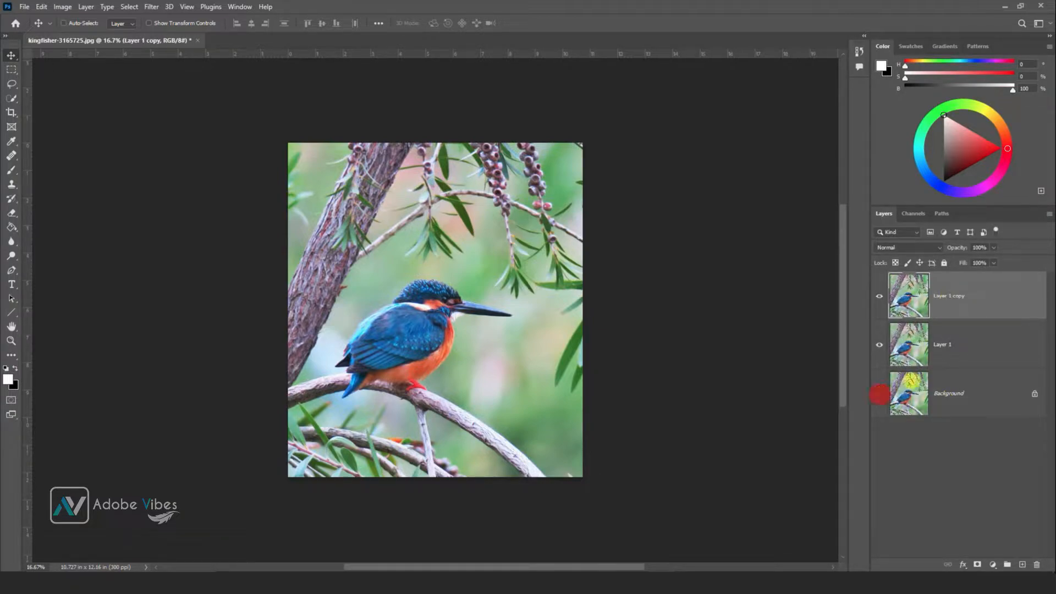
- Rename the lower duplicate layer 1 and the upper one 2, leaving layer 2 active
{"action": "double_click", "coordinate": [938, 344]}
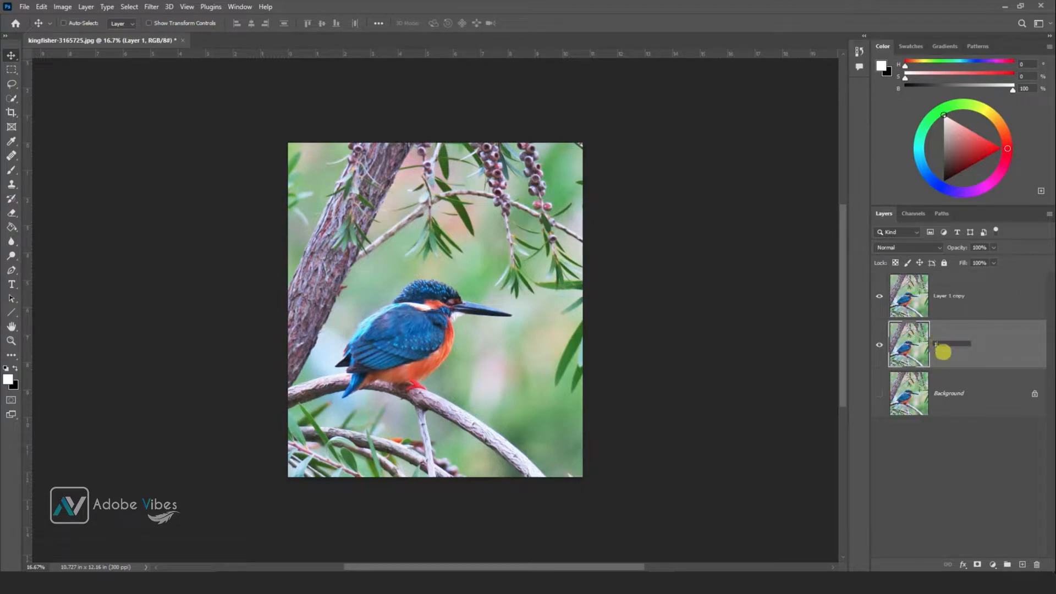
{"action": "type", "text": "1"}
{"action": "left_click", "coordinate": [944, 396]}
{"action": "double_click", "coordinate": [951, 292]}
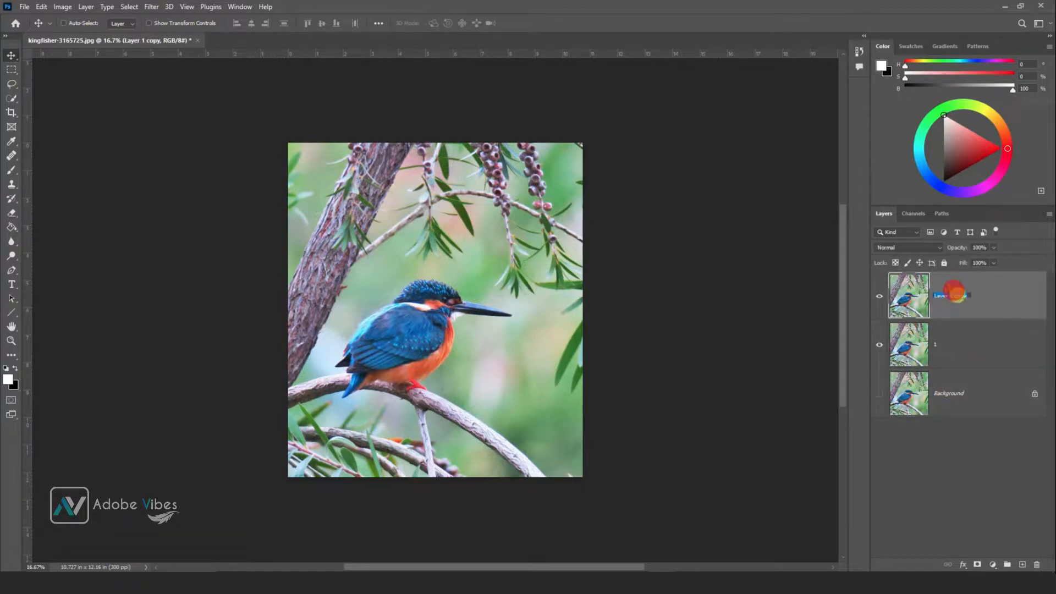
{"action": "type", "text": "2"}
{"action": "left_click", "coordinate": [974, 300]}
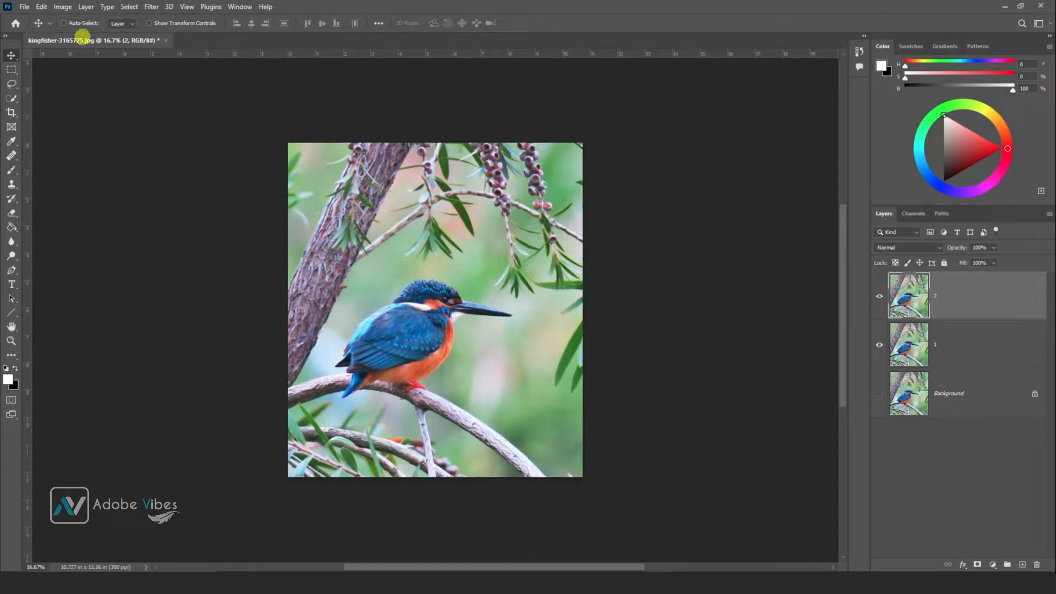
- Select the kingfisher on layer 2 with the Object Selection Tool
{"action": "left_click", "coordinate": [12, 98]}
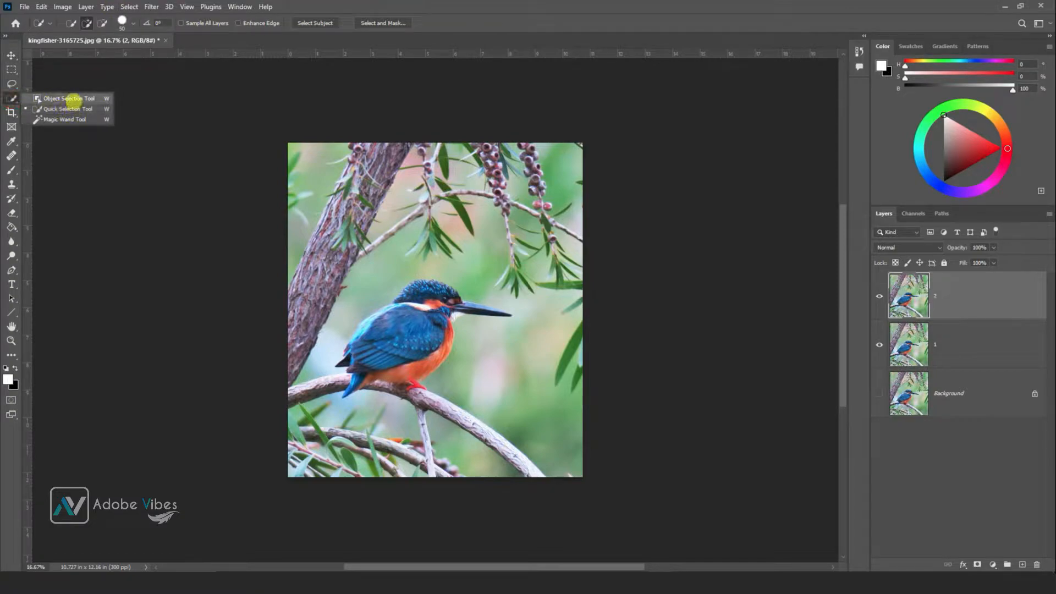
{"action": "left_click", "coordinate": [74, 99]}
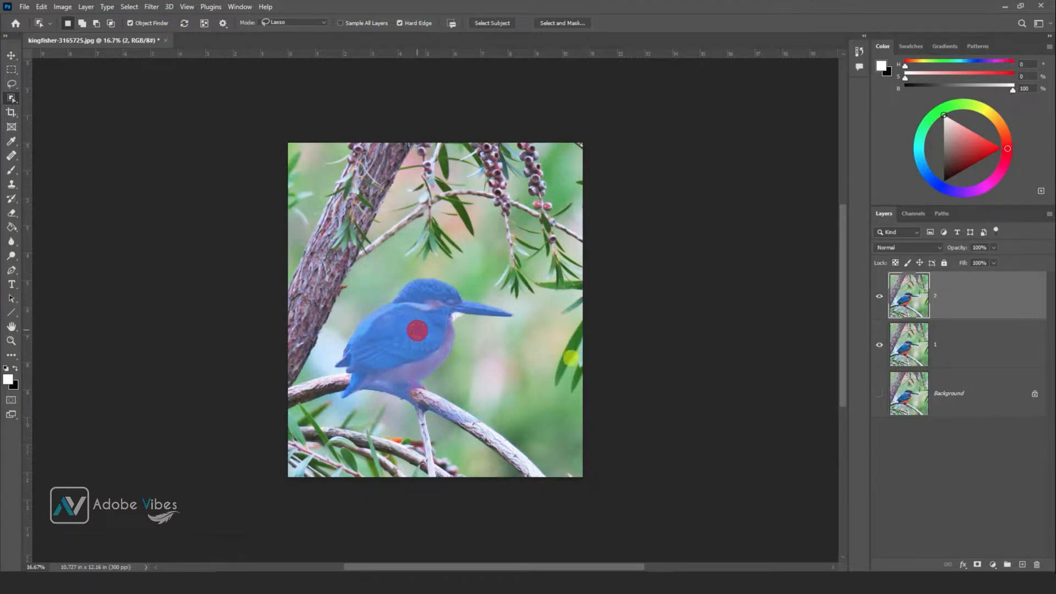
{"action": "left_click", "coordinate": [417, 329]}
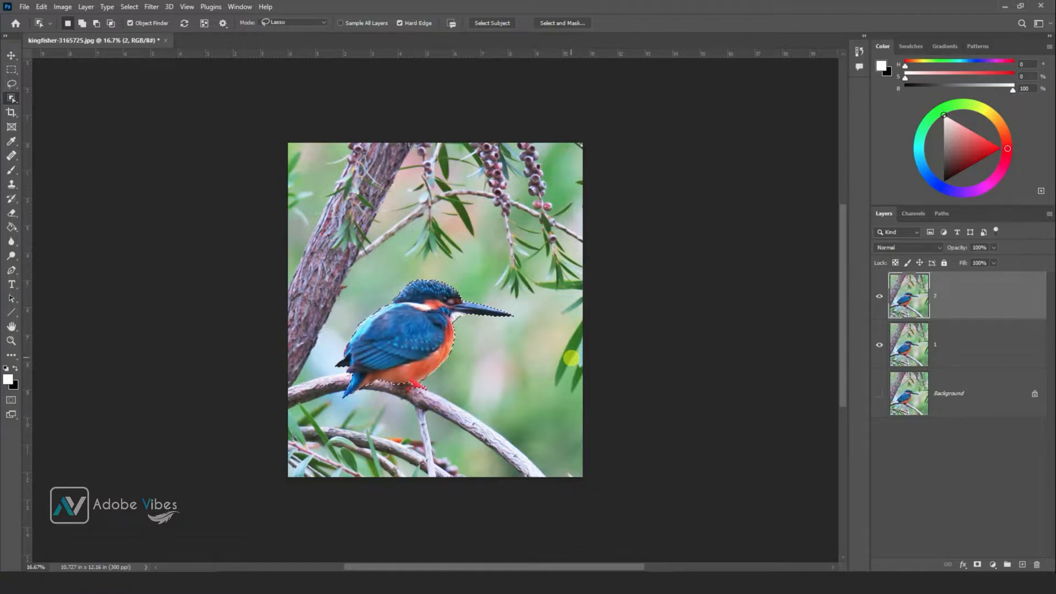
- Add the branch under the bird to the selection by lassoing its sections on both sides of the bird
{"action": "key", "text": "ctrl+plus"}
{"action": "key", "text": "ctrl+plus"}
{"action": "scroll", "coordinate": [571, 358], "scroll_direction": "down", "scroll_amount": 3}
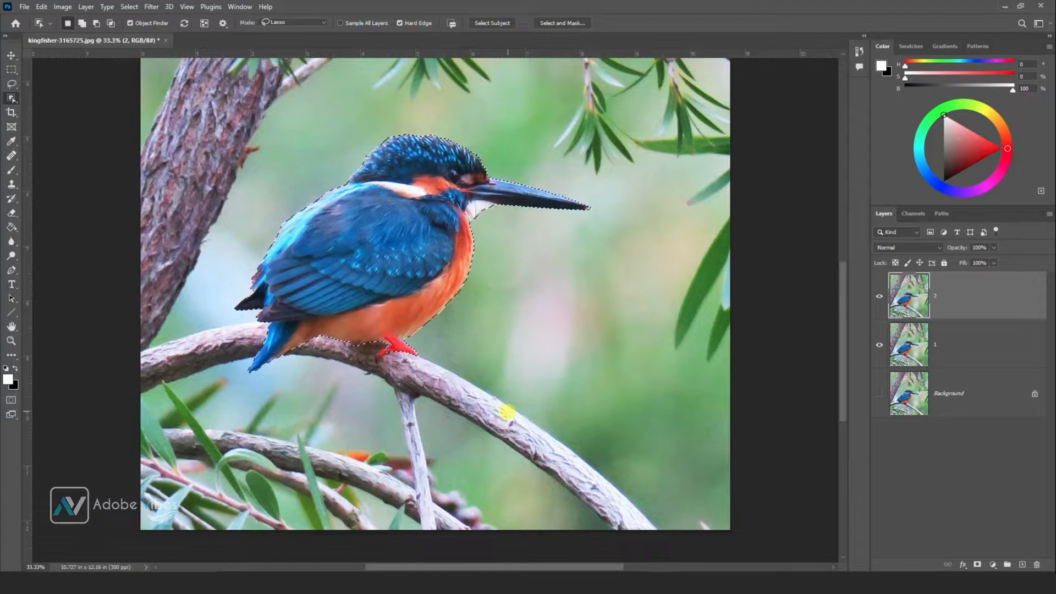
{"action": "scroll", "coordinate": [507, 412], "scroll_direction": "down", "scroll_amount": 1}
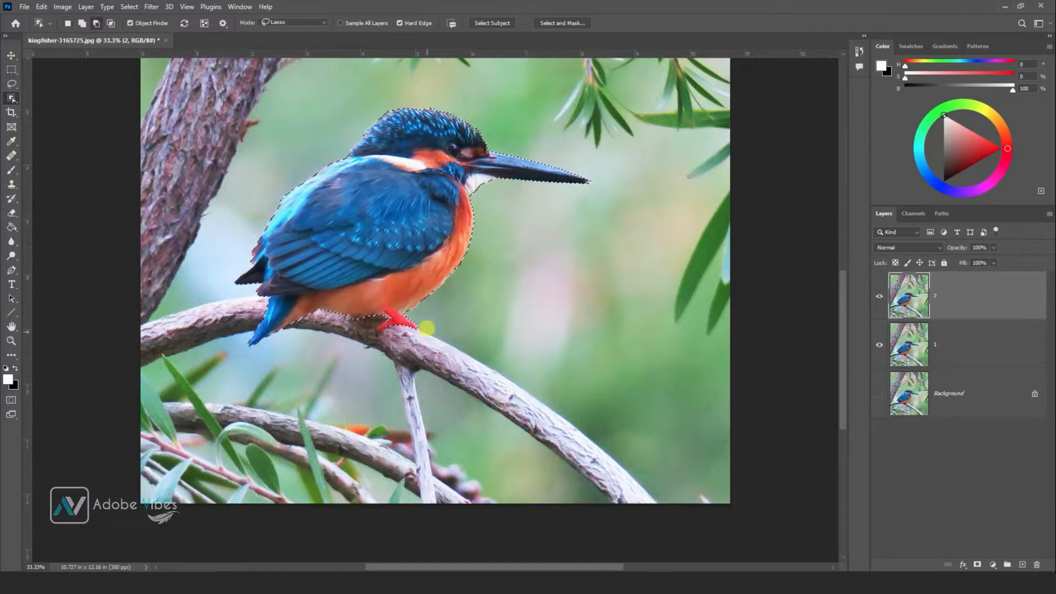
{"action": "mouse_move", "coordinate": [424, 326]}
{"action": "left_mouse_down"}
{"action": "mouse_move", "coordinate": [539, 387]}
{"action": "mouse_move", "coordinate": [655, 481]}
{"action": "mouse_move", "coordinate": [666, 505]}
{"action": "mouse_move", "coordinate": [624, 515]}
{"action": "mouse_move", "coordinate": [599, 504]}
{"action": "mouse_move", "coordinate": [427, 378]}
{"action": "mouse_move", "coordinate": [322, 340]}
{"action": "left_mouse_up"}
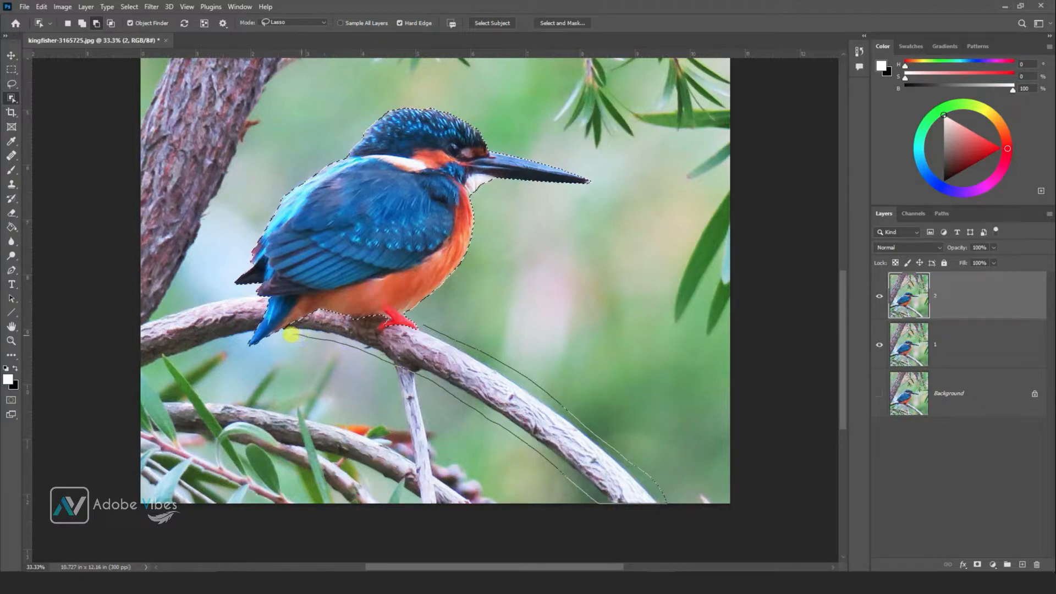
{"action": "mouse_move", "coordinate": [245, 345]}
{"action": "left_mouse_down"}
{"action": "mouse_move", "coordinate": [138, 374]}
{"action": "mouse_move", "coordinate": [117, 352]}
{"action": "mouse_move", "coordinate": [148, 311]}
{"action": "left_mouse_up"}
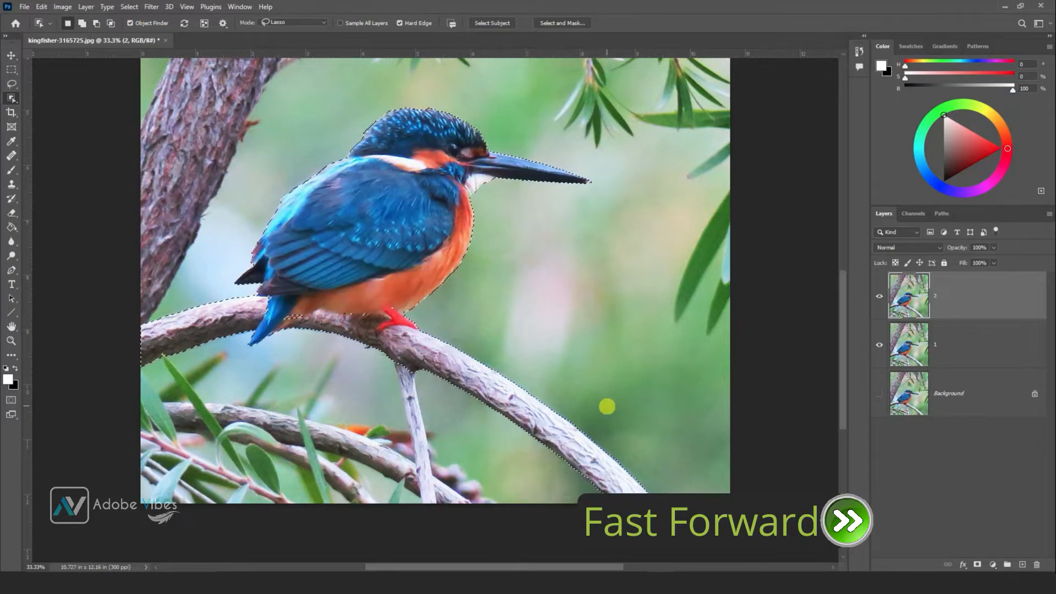
- Open the bird and branch selection in Select and Mask and activate the Refine Edge Brush
{"action": "right_click", "coordinate": [13, 101]}
{"action": "left_click", "coordinate": [61, 110]}
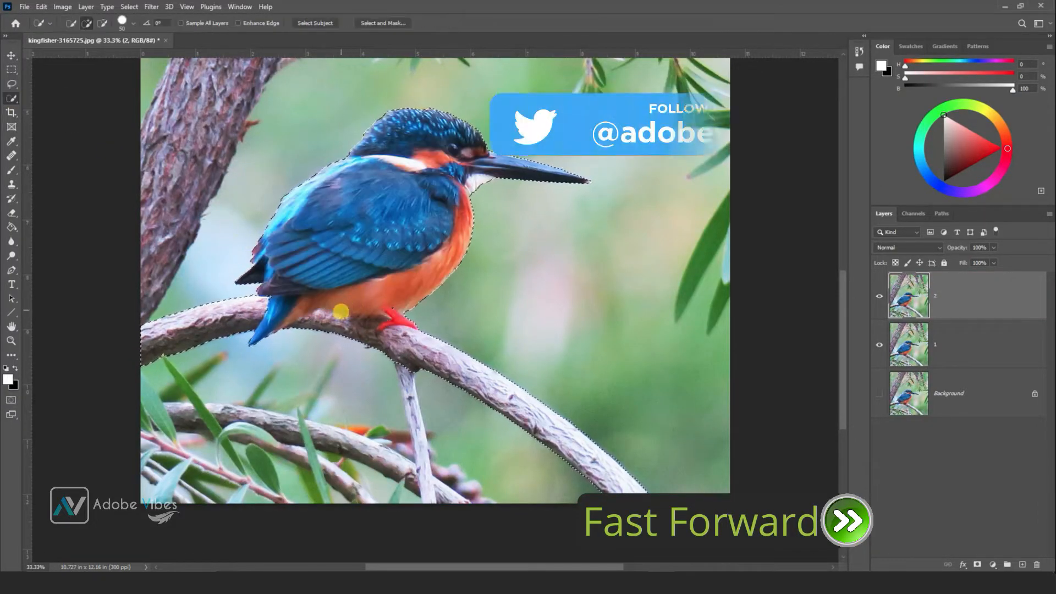
{"action": "key", "text": "ctrl+0"}
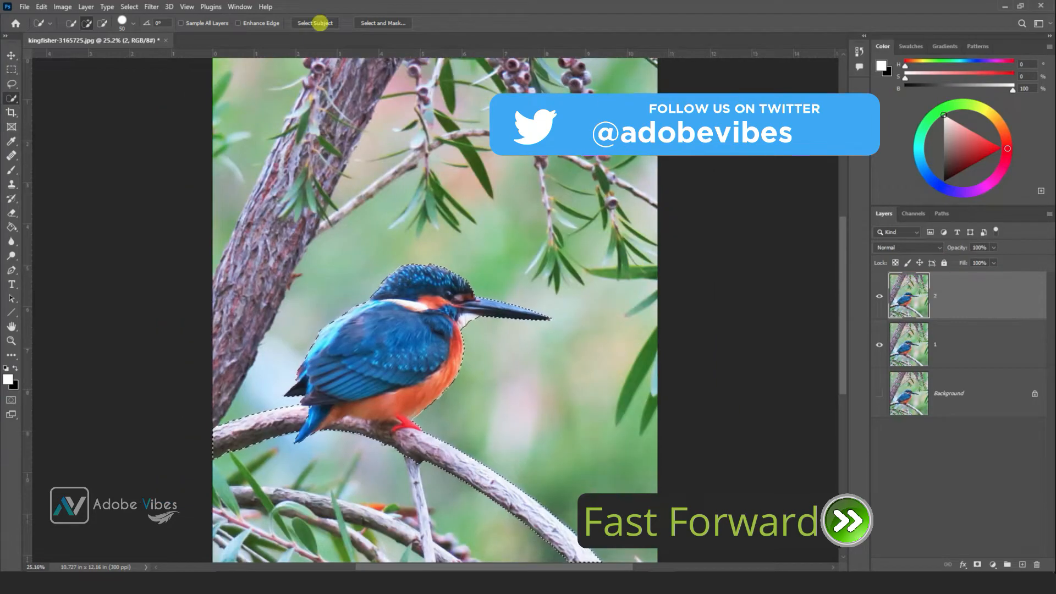
{"action": "left_click", "coordinate": [382, 23]}
{"action": "left_click", "coordinate": [11, 69]}
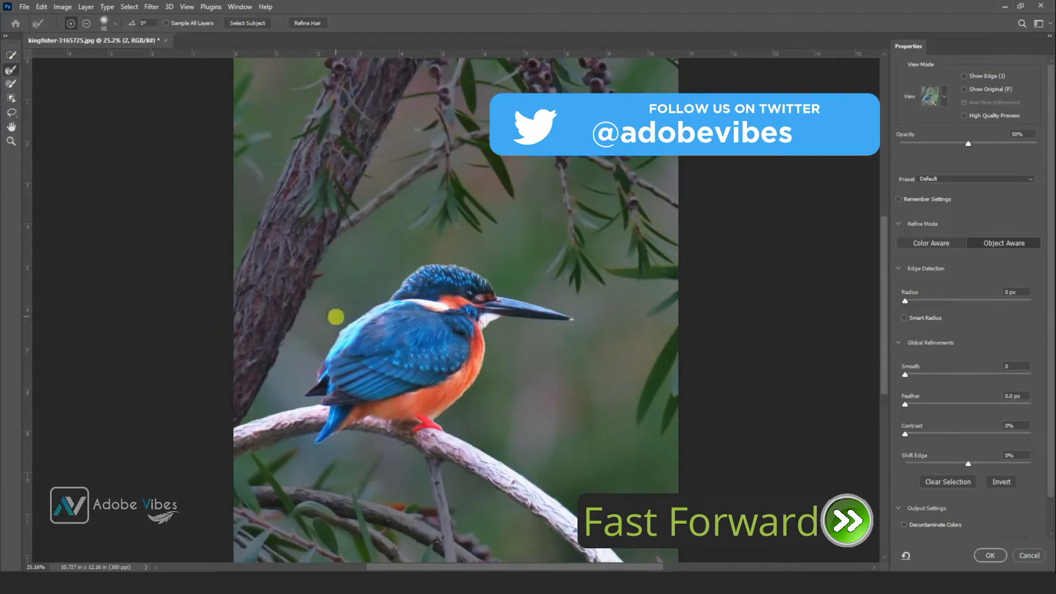
- Refine the selection edges around the bird and along the branch with the Refine Edge Brush at size 50
{"action": "key", "text": "ctrl+plus"}
{"action": "key", "text": "bracketleft"}
{"action": "key", "text": "bracketleft"}
{"action": "key", "text": "bracketleft"}
{"action": "key", "text": "bracketleft"}
{"action": "key", "text": "bracketleft"}
{"action": "key", "text": "bracketleft"}
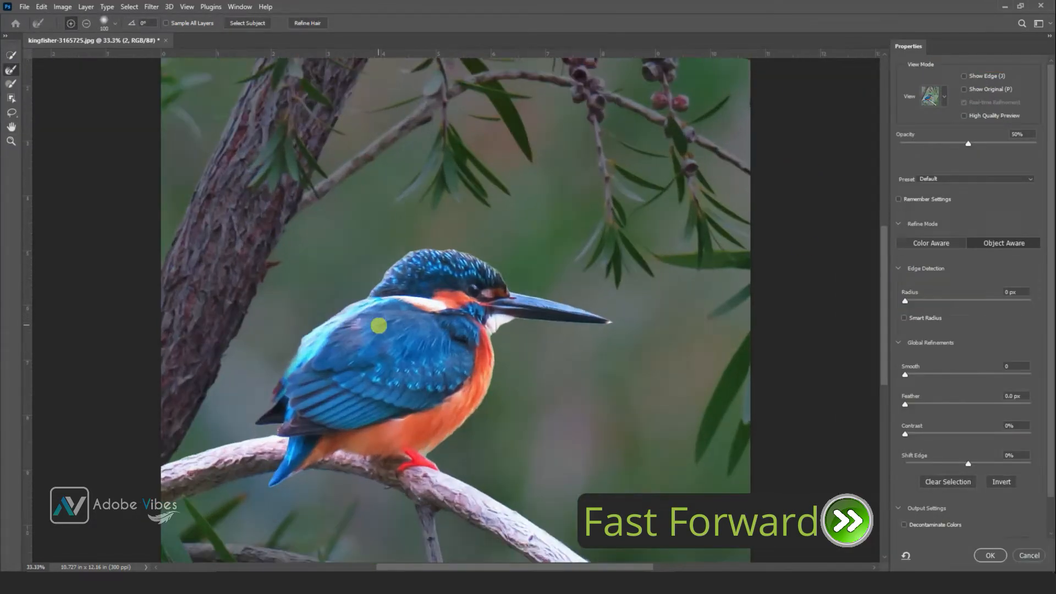
{"action": "mouse_move", "coordinate": [277, 385]}
{"action": "left_mouse_down"}
{"action": "mouse_move", "coordinate": [309, 330]}
{"action": "mouse_move", "coordinate": [377, 284]}
{"action": "mouse_move", "coordinate": [475, 254]}
{"action": "mouse_move", "coordinate": [521, 291]}
{"action": "mouse_move", "coordinate": [615, 321]}
{"action": "left_mouse_up"}
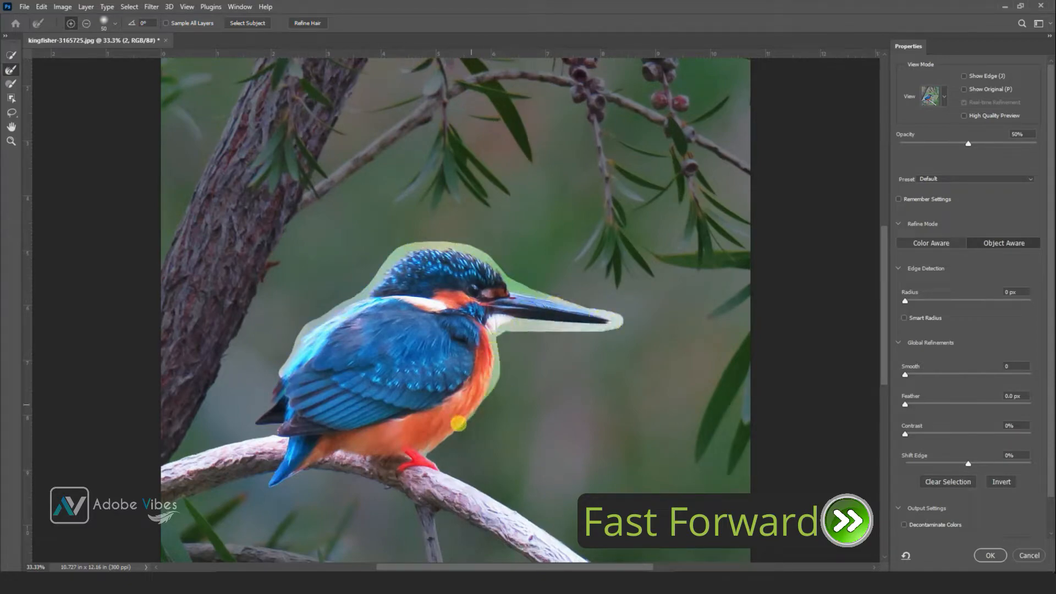
{"action": "scroll", "coordinate": [549, 455], "scroll_direction": "down", "scroll_amount": 3}
{"action": "mouse_move", "coordinate": [227, 414]}
{"action": "left_mouse_down"}
{"action": "mouse_move", "coordinate": [359, 411]}
{"action": "mouse_move", "coordinate": [468, 451]}
{"action": "mouse_move", "coordinate": [574, 522]}
{"action": "left_mouse_up"}
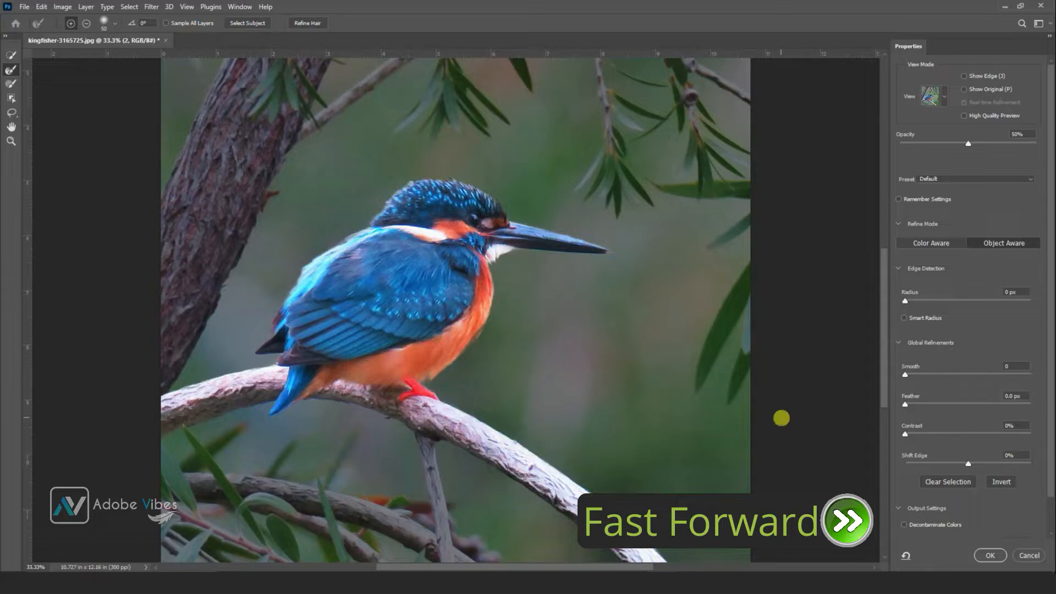
- Output the refined selection as a Layer Mask on layer 2
{"action": "scroll", "coordinate": [1030, 487], "scroll_direction": "down", "scroll_amount": 2}
{"action": "left_click", "coordinate": [976, 528]}
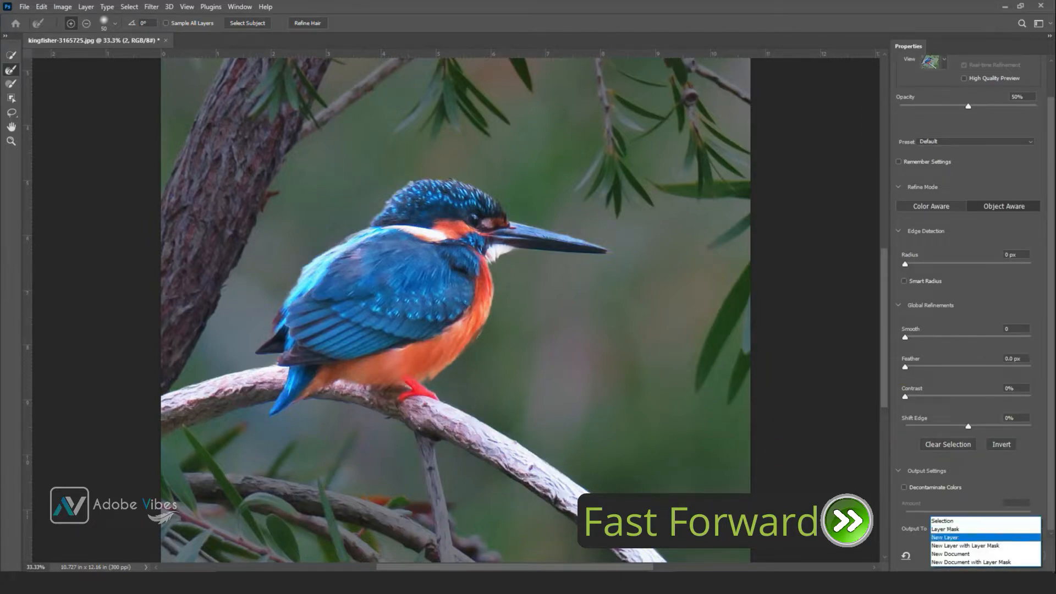
{"action": "left_click", "coordinate": [957, 532]}
{"action": "left_click", "coordinate": [990, 554]}
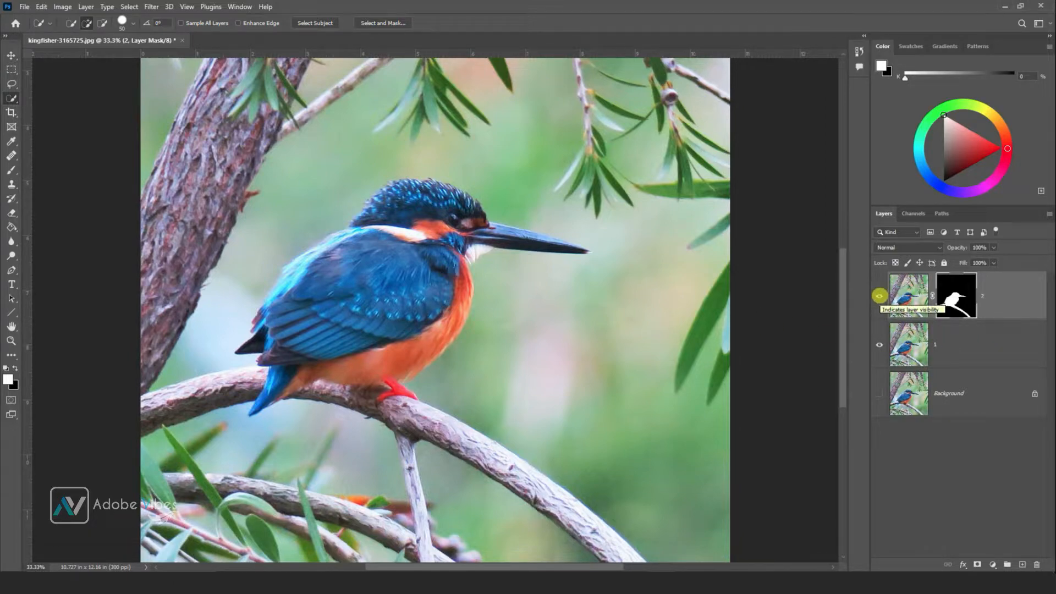
- Hide layer 2 and draw a loose lasso selection around the bird on layer 1
{"action": "left_click", "coordinate": [879, 296]}
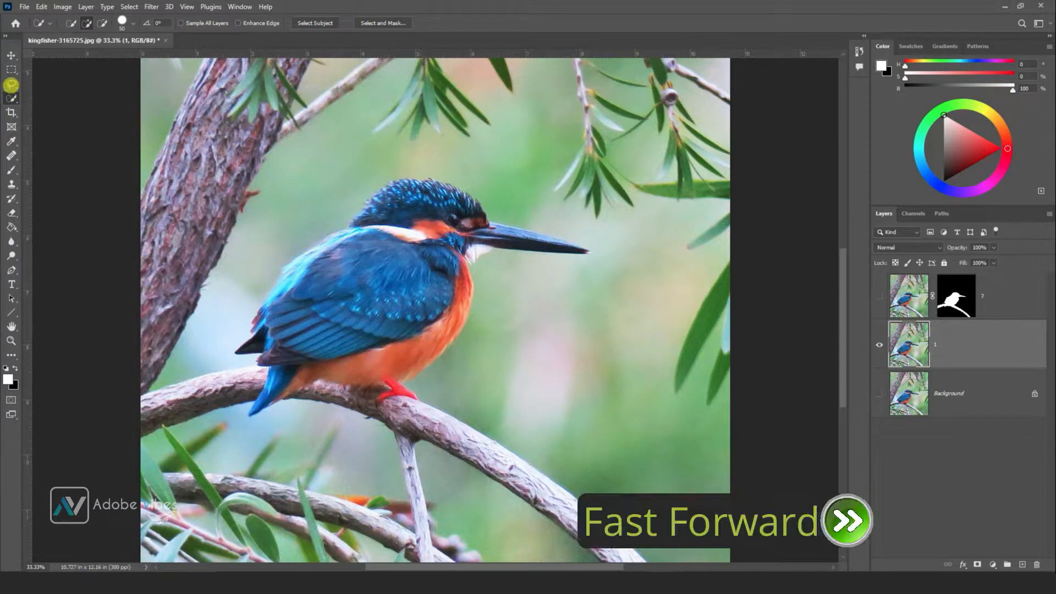
{"action": "left_click", "coordinate": [11, 84]}
{"action": "mouse_move", "coordinate": [230, 343]}
{"action": "left_mouse_down"}
{"action": "mouse_move", "coordinate": [321, 234]}
{"action": "mouse_move", "coordinate": [399, 179]}
{"action": "mouse_move", "coordinate": [510, 205]}
{"action": "mouse_move", "coordinate": [612, 245]}
{"action": "mouse_move", "coordinate": [506, 271]}
{"action": "mouse_move", "coordinate": [438, 395]}
{"action": "mouse_move", "coordinate": [361, 413]}
{"action": "mouse_move", "coordinate": [296, 405]}
{"action": "mouse_move", "coordinate": [236, 422]}
{"action": "left_mouse_up"}
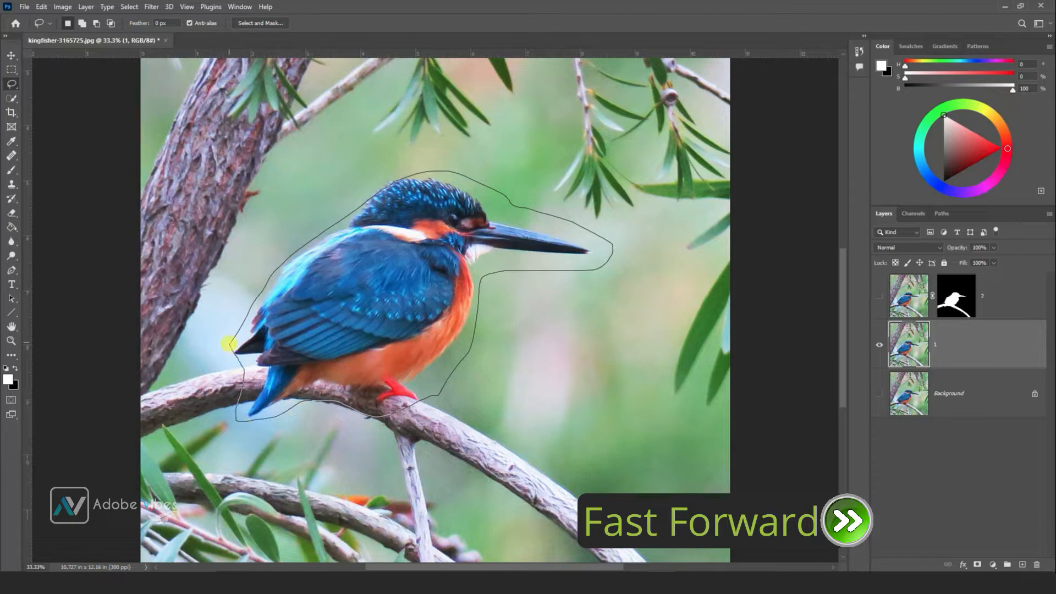
{"action": "left_click_drag", "start_coordinate": [229, 343], "coordinate": [230, 344]}
- Remove the bird from layer 1 with Fill, deselect, and check the result with layer 2 hidden
{"action": "right_click", "coordinate": [367, 245]}
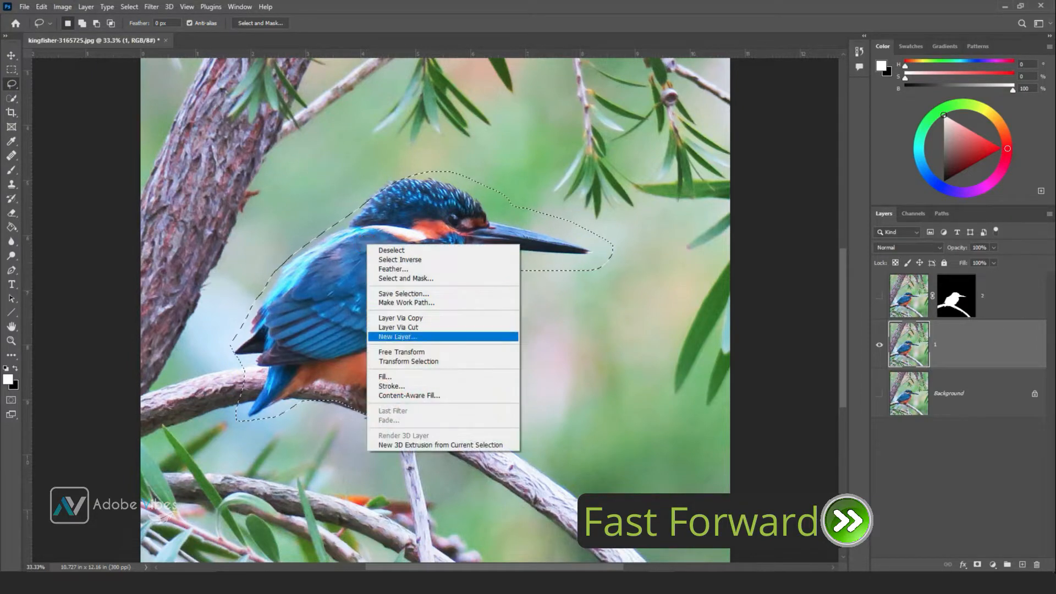
{"action": "left_click", "coordinate": [410, 377]}
{"action": "left_click", "coordinate": [596, 144]}
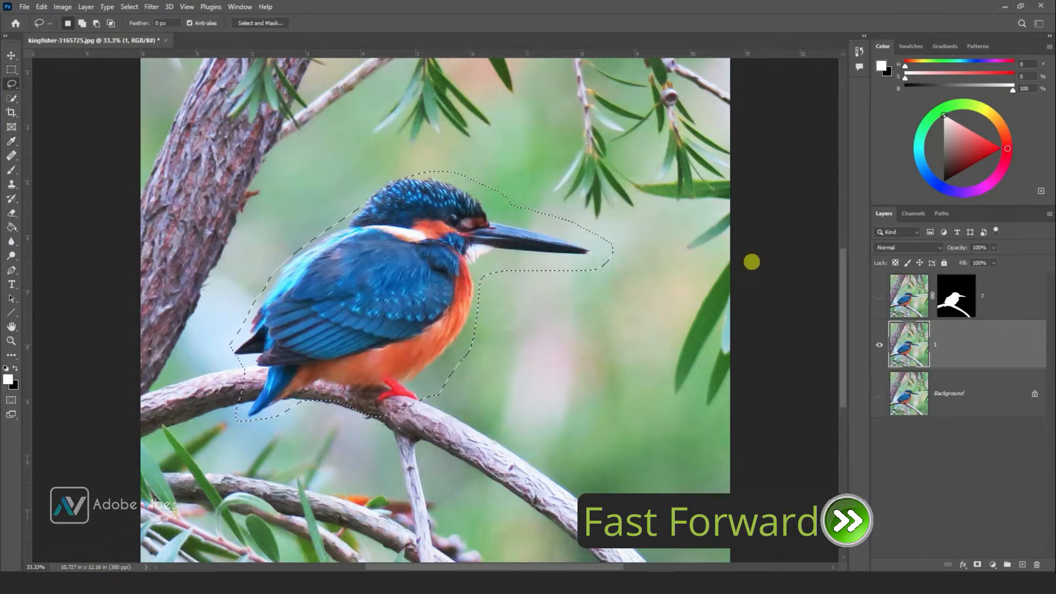
{"action": "key", "text": "ctrl+d"}
{"action": "left_click", "coordinate": [879, 295]}
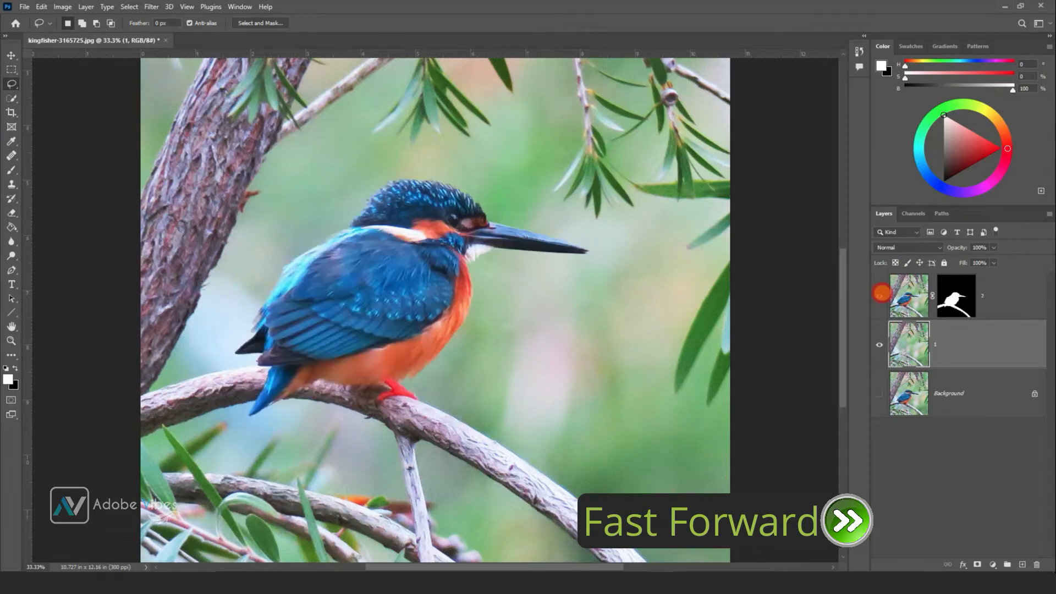
{"action": "left_click", "coordinate": [879, 295]}
- Draw a loose lasso selection around the left section of the branch on layer 1
{"action": "mouse_move", "coordinate": [269, 355]}
{"action": "left_mouse_down"}
{"action": "mouse_move", "coordinate": [170, 436]}
{"action": "mouse_move", "coordinate": [279, 395]}
{"action": "mouse_move", "coordinate": [271, 361]}
{"action": "left_mouse_up"}
{"action": "right_click", "coordinate": [253, 373]}
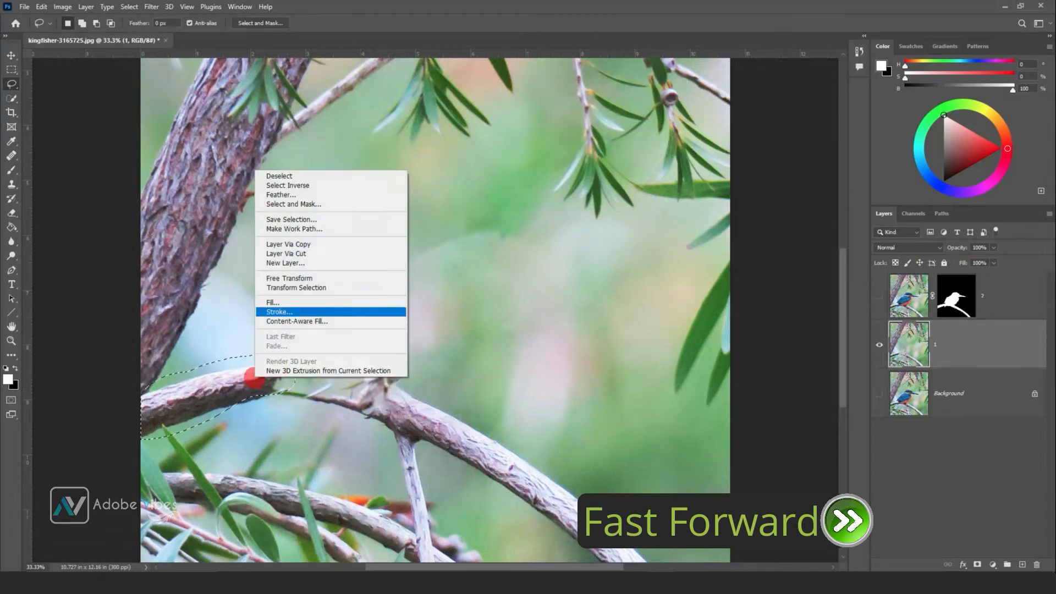
{"action": "left_click", "coordinate": [370, 302]}
{"action": "left_click", "coordinate": [1022, 556]}
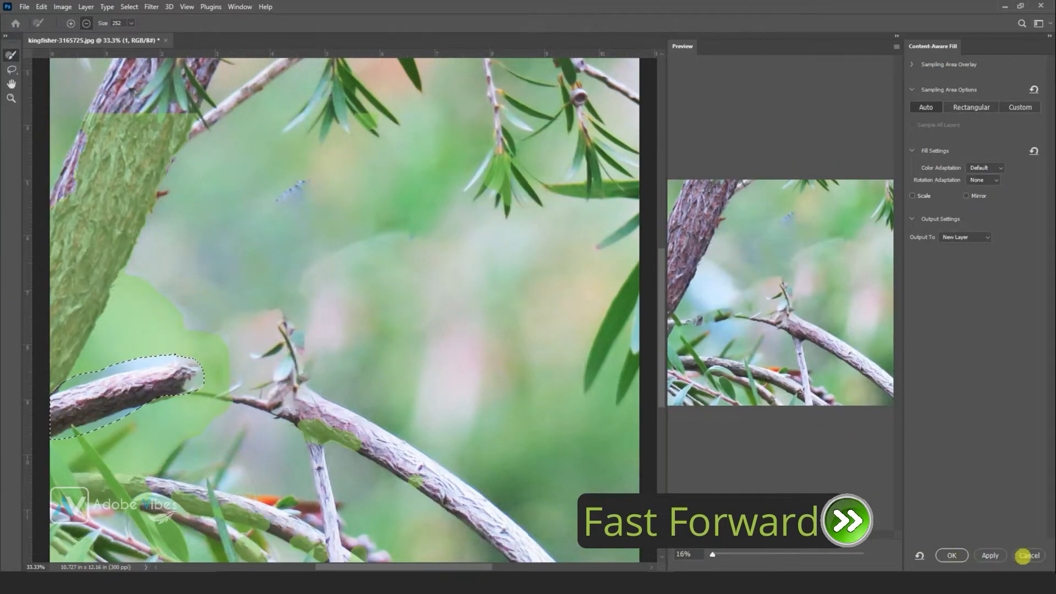
{"action": "right_click", "coordinate": [225, 385]}
{"action": "left_click", "coordinate": [308, 328]}
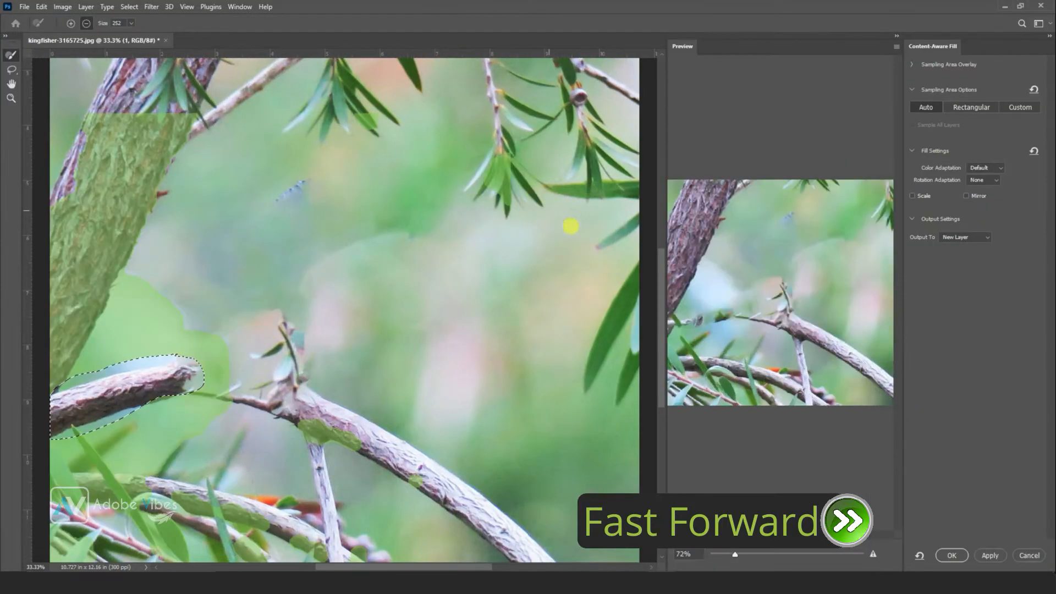
{"action": "left_click", "coordinate": [1022, 557]}
- Remove the selected left branch section from layer 1 with a Content-Aware Fill at 100% opacity
{"action": "right_click", "coordinate": [223, 394]}
{"action": "left_click", "coordinate": [255, 314]}
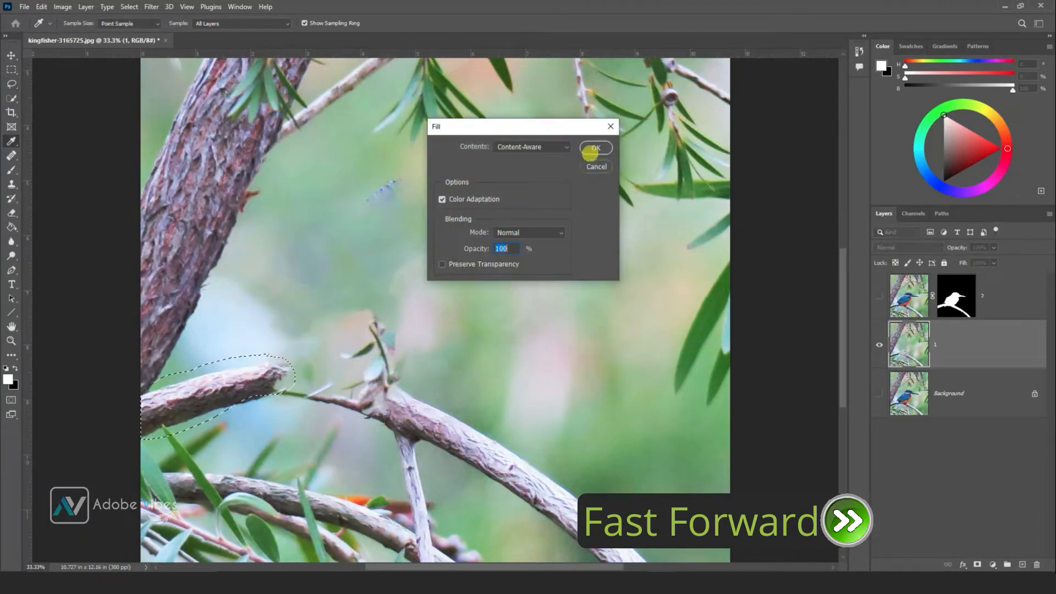
{"action": "left_click", "coordinate": [592, 147]}
- Lasso the remaining main branch on layer 1, remove it with a Content-Aware Fill and deselect
{"action": "mouse_move", "coordinate": [378, 370]}
{"action": "left_mouse_down"}
{"action": "mouse_move", "coordinate": [413, 442]}
{"action": "mouse_move", "coordinate": [547, 526]}
{"action": "mouse_move", "coordinate": [650, 566]}
{"action": "mouse_move", "coordinate": [382, 326]}
{"action": "mouse_move", "coordinate": [370, 379]}
{"action": "left_mouse_up"}
{"action": "right_click", "coordinate": [376, 201]}
{"action": "left_click", "coordinate": [407, 332]}
{"action": "left_click", "coordinate": [591, 148]}
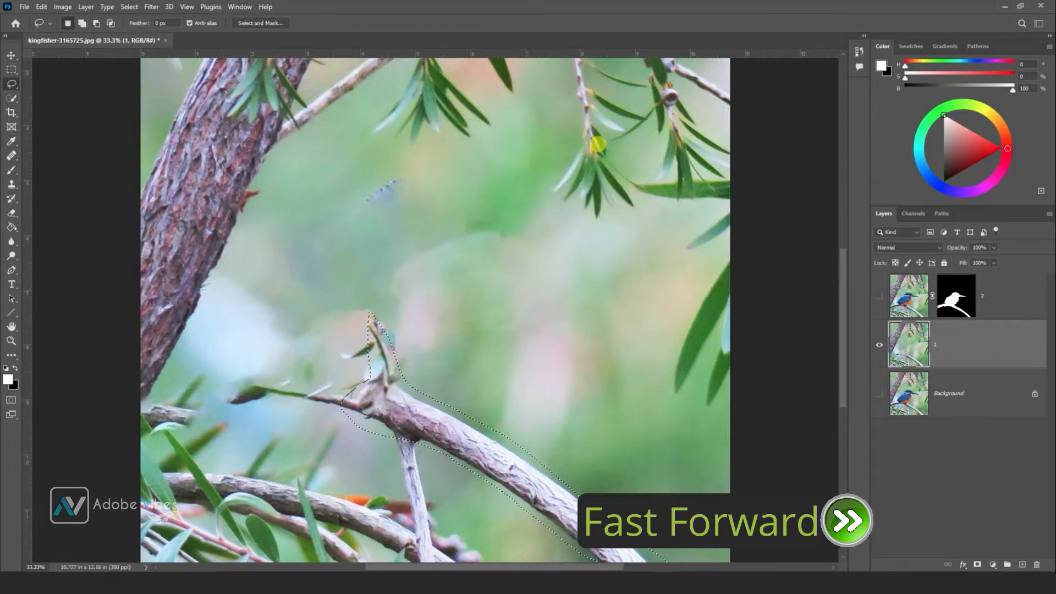
{"action": "key", "text": "ctrl+d"}
- Toggle layer 2's visibility to compare it with the cleaned background, leaving layer 2 shown
{"action": "left_click", "coordinate": [880, 296]}
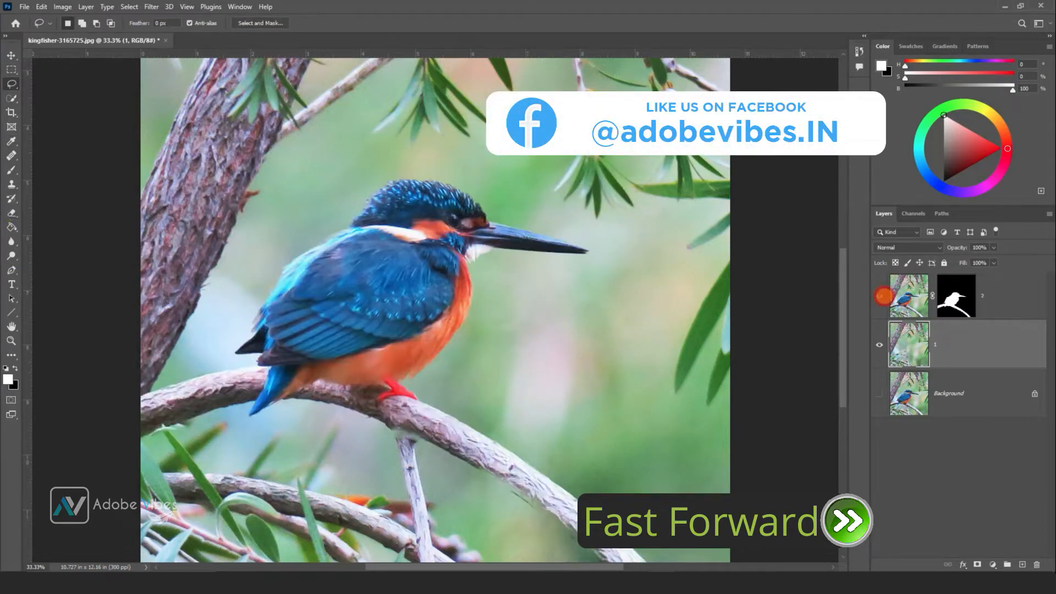
{"action": "left_click", "coordinate": [880, 296]}
{"action": "key", "text": "v"}
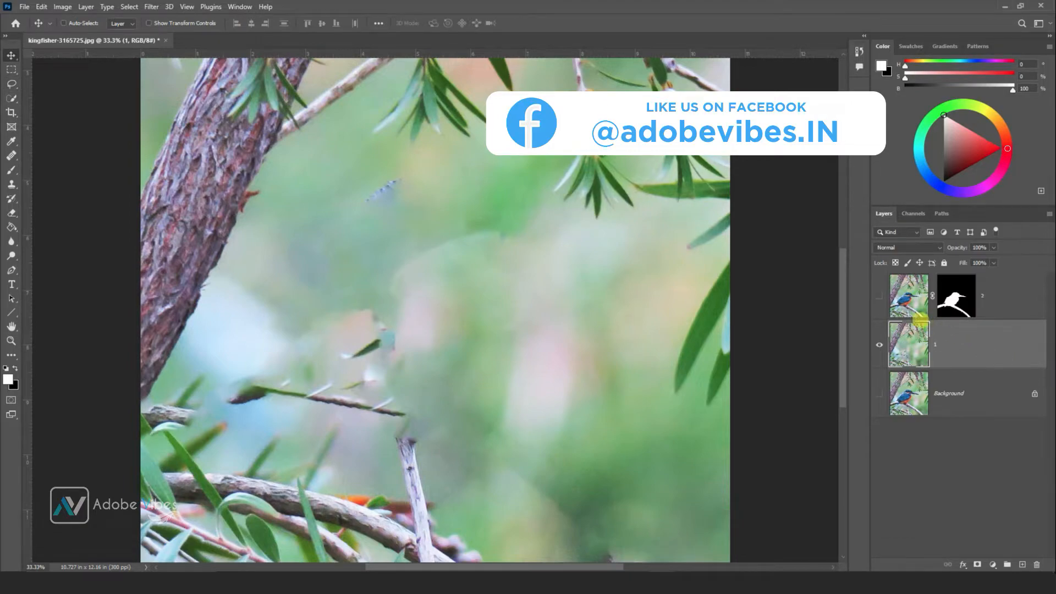
{"action": "left_click", "coordinate": [880, 296]}
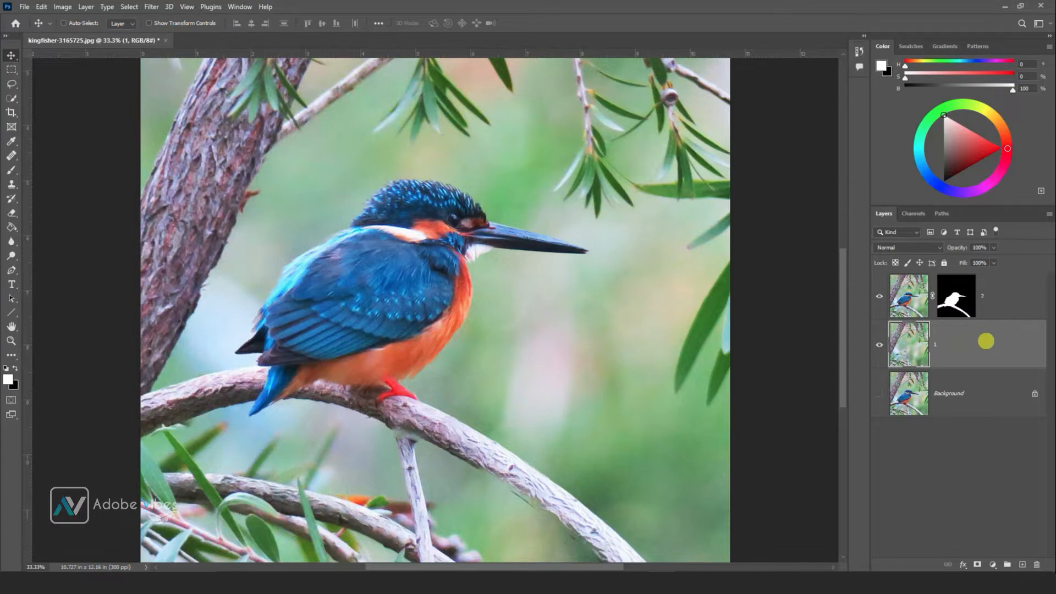
- Apply a Gaussian Blur with a radius of 78.4 pixels to layer 1
{"action": "left_click", "coordinate": [152, 7]}
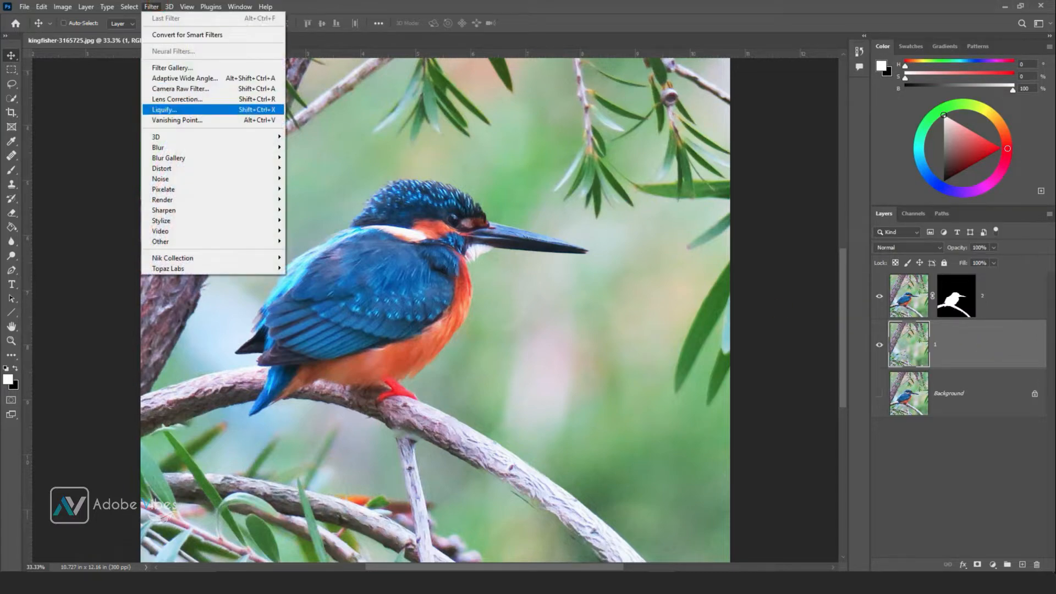
{"action": "mouse_move", "coordinate": [162, 147]}
{"action": "left_click", "coordinate": [314, 189]}
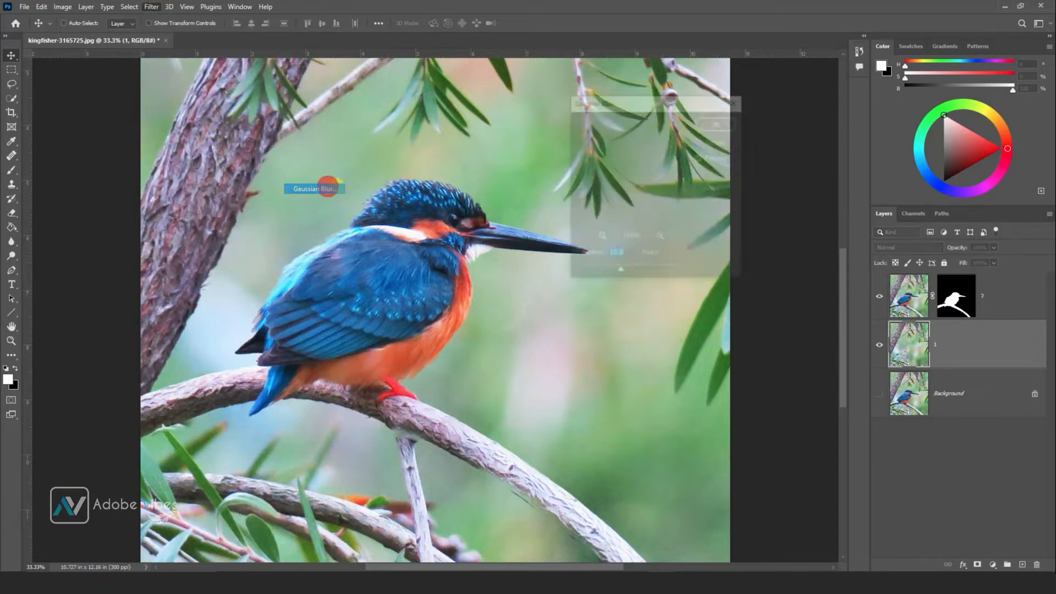
{"action": "left_click_drag", "start_coordinate": [634, 103], "coordinate": [697, 78]}
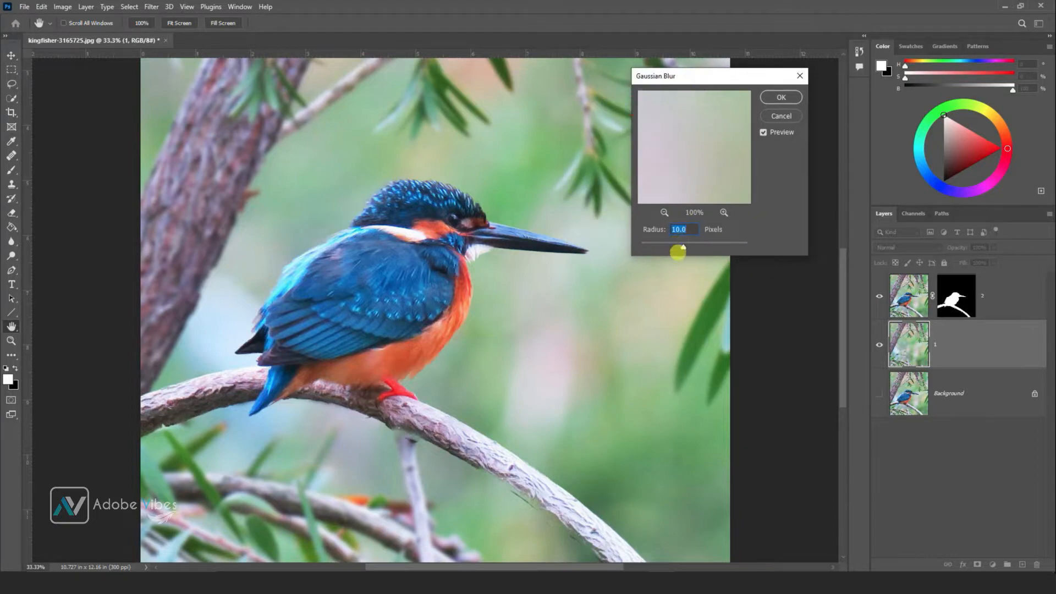
{"action": "left_click_drag", "start_coordinate": [693, 248], "coordinate": [705, 247]}
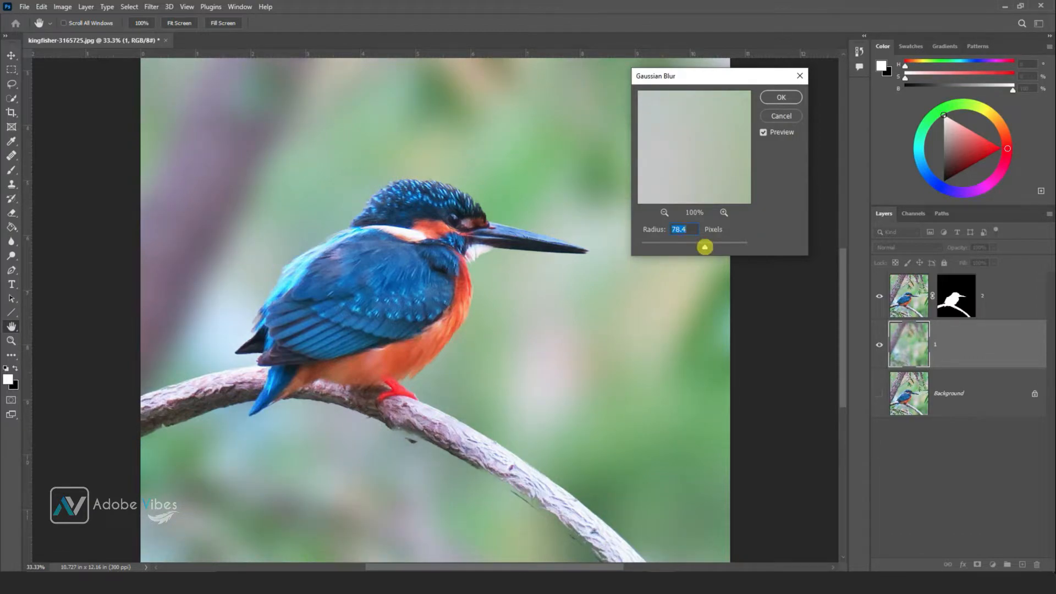
{"action": "left_click", "coordinate": [777, 97]}
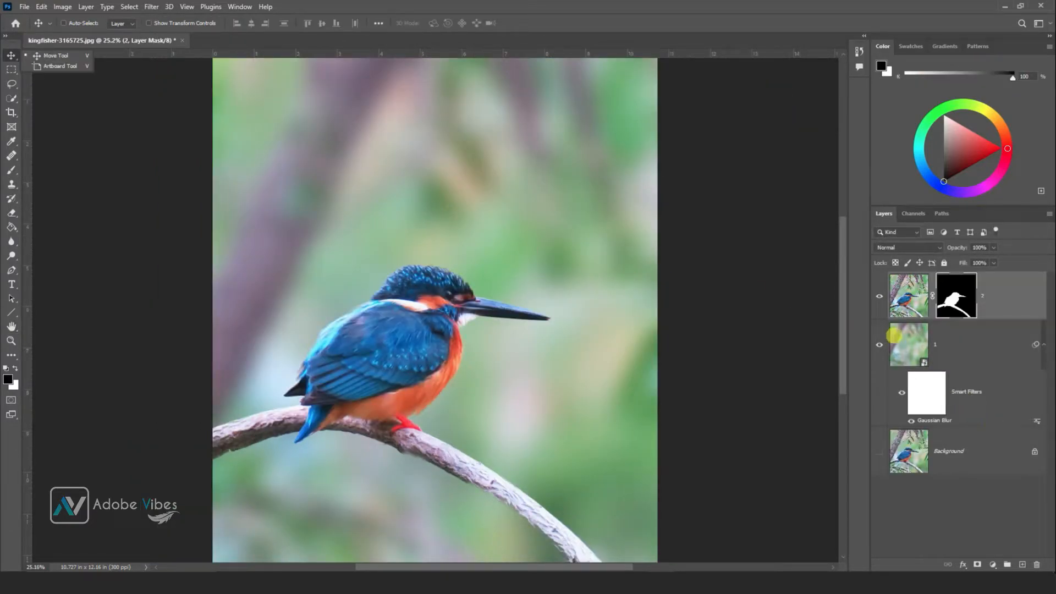
- Add a Levels adjustment above layer 1 with black input 107, midtone 1.28 and white input 255
{"action": "left_click", "coordinate": [907, 340]}
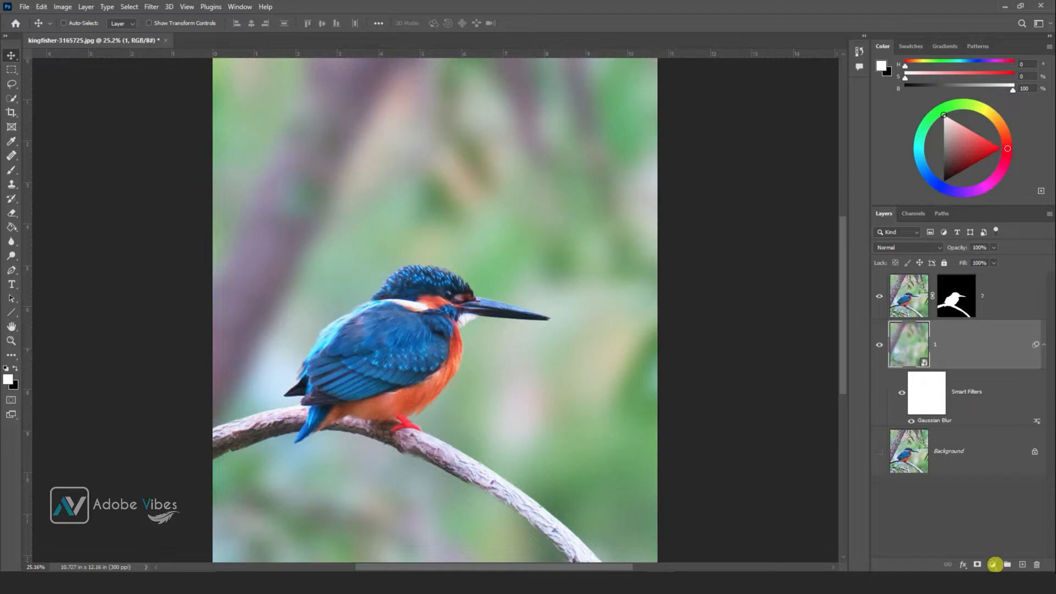
{"action": "left_click", "coordinate": [993, 564]}
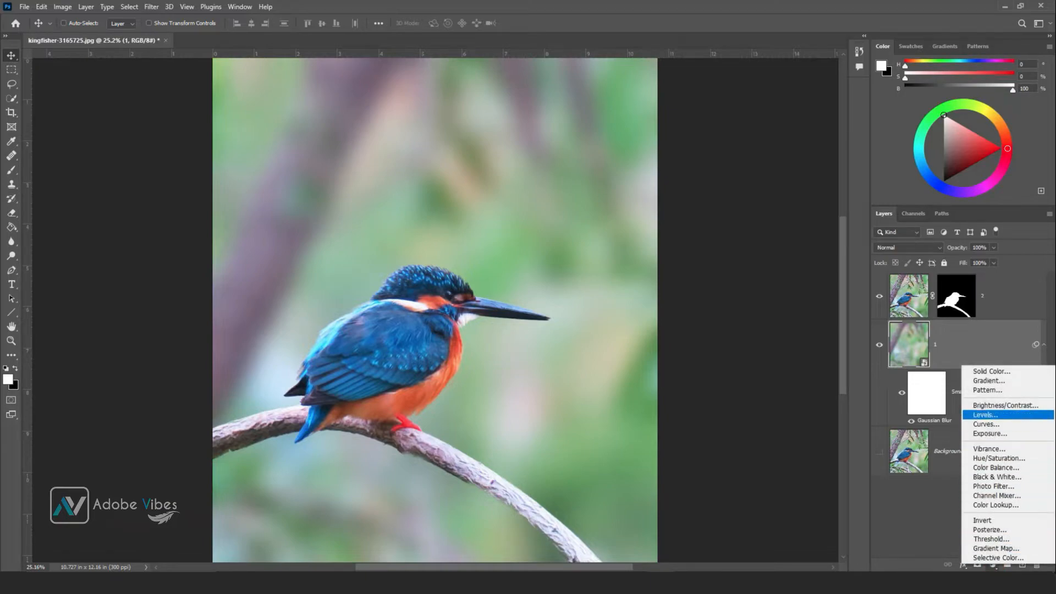
{"action": "left_click", "coordinate": [1006, 415]}
{"action": "left_click_drag", "start_coordinate": [226, 94], "coordinate": [695, 79]}
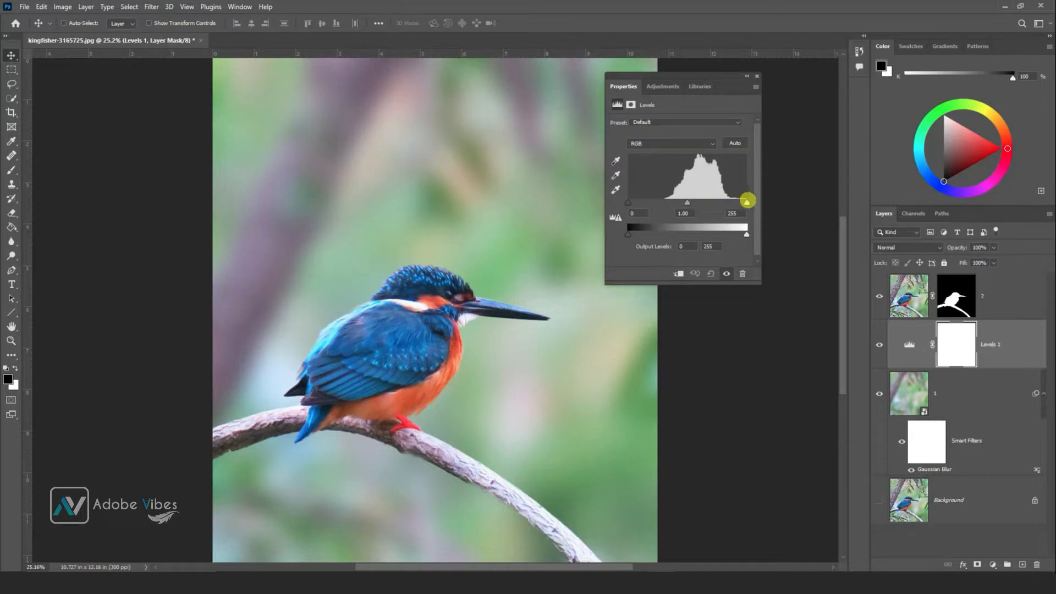
{"action": "left_click_drag", "start_coordinate": [747, 201], "coordinate": [768, 202]}
{"action": "mouse_move", "coordinate": [631, 203]}
{"action": "left_mouse_down"}
{"action": "mouse_move", "coordinate": [710, 201]}
{"action": "mouse_move", "coordinate": [678, 201]}
{"action": "left_mouse_up"}
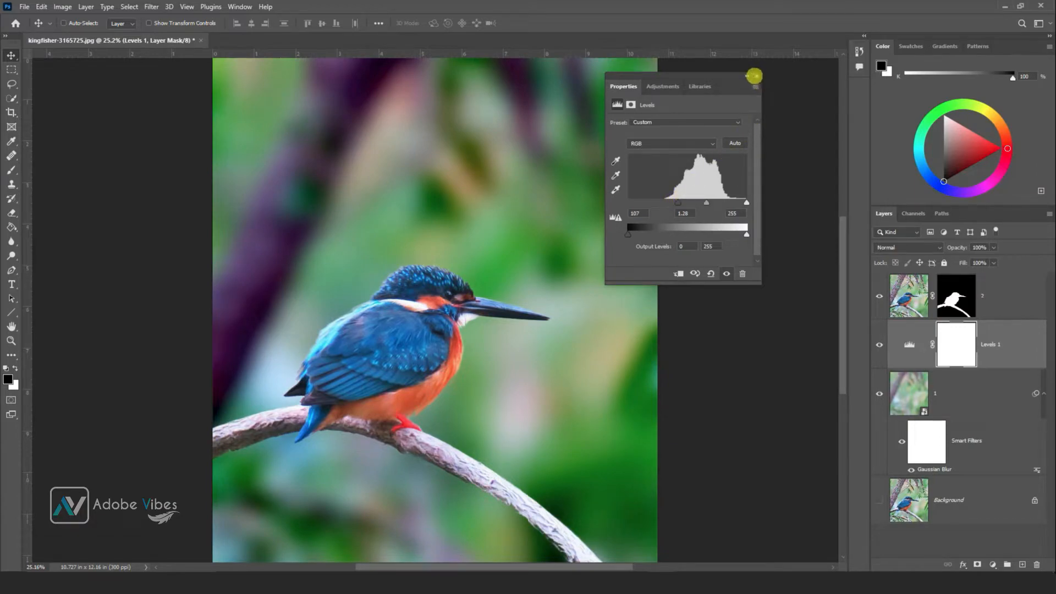
{"action": "left_click", "coordinate": [754, 75]}
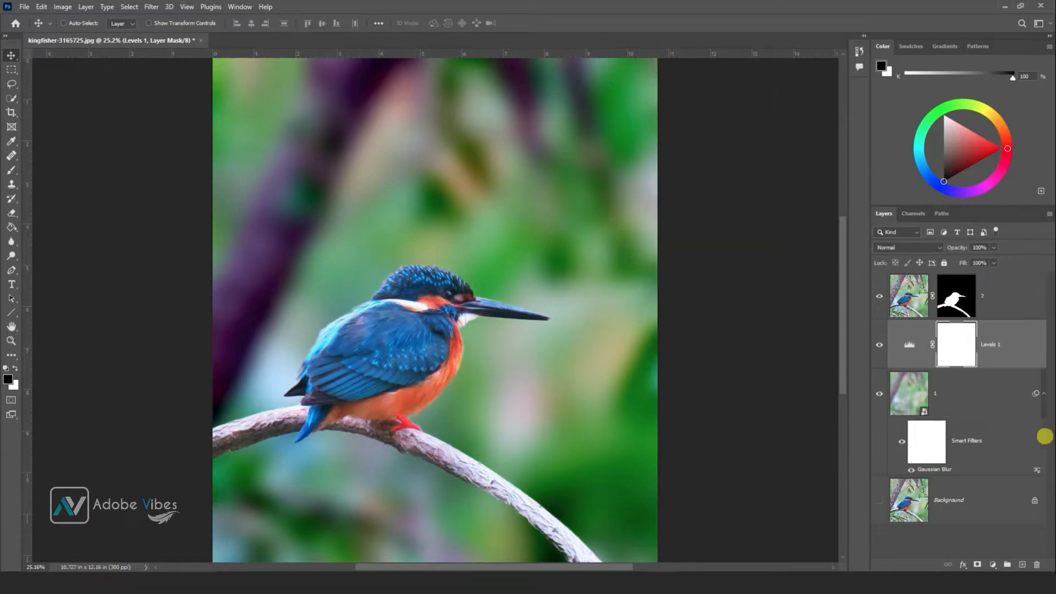
- Add a Curves adjustment above the Levels layer and shape an S-curve that lowers the darker tones and lifts the highlights
{"action": "left_click", "coordinate": [993, 565]}
{"action": "left_click", "coordinate": [984, 422]}
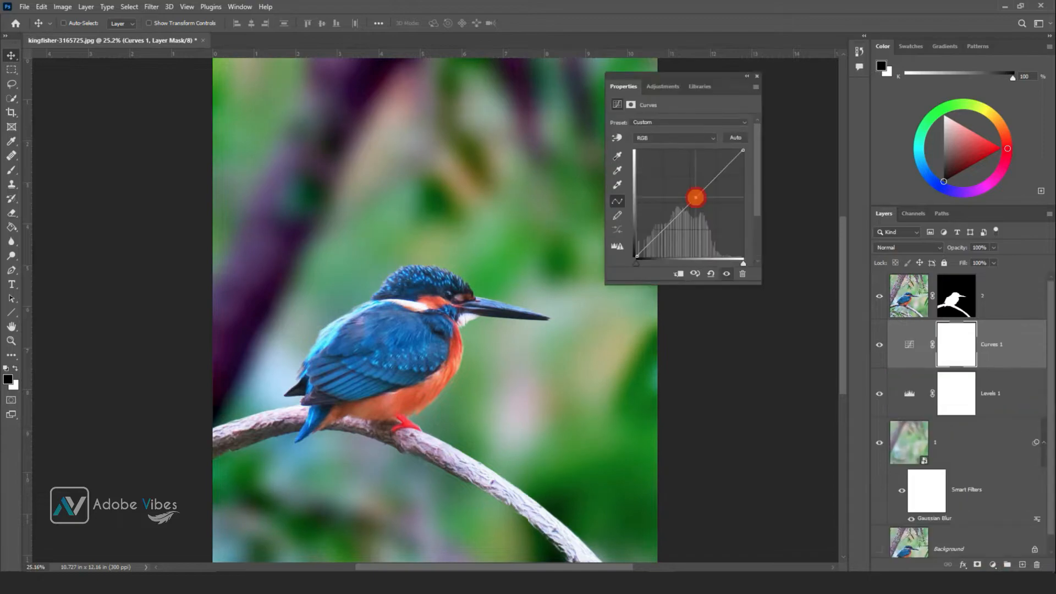
{"action": "left_click_drag", "start_coordinate": [697, 195], "coordinate": [720, 169]}
{"action": "left_click", "coordinate": [723, 175]}
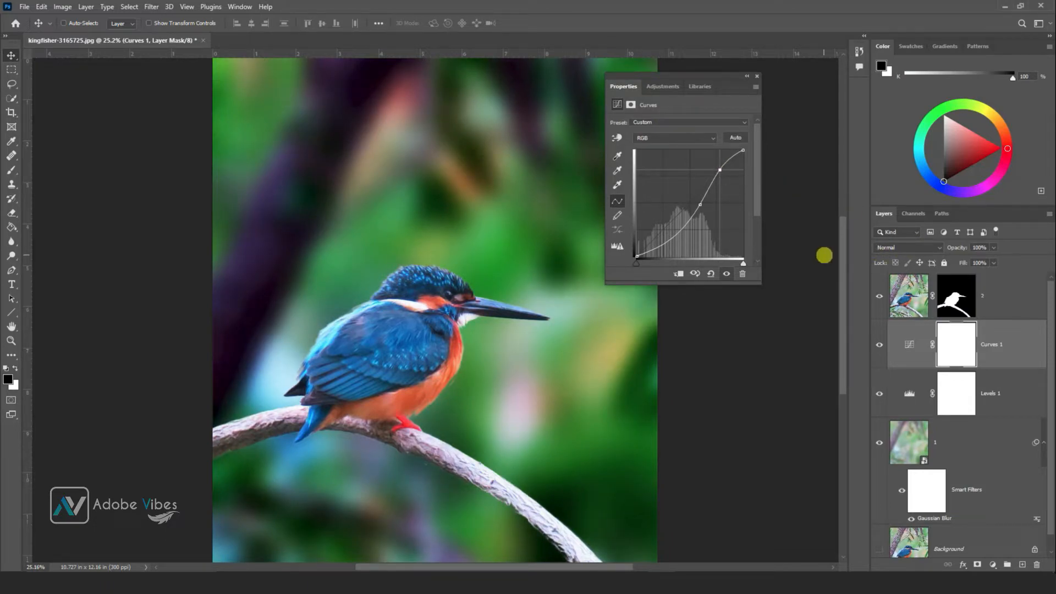
{"action": "left_click", "coordinate": [758, 75]}
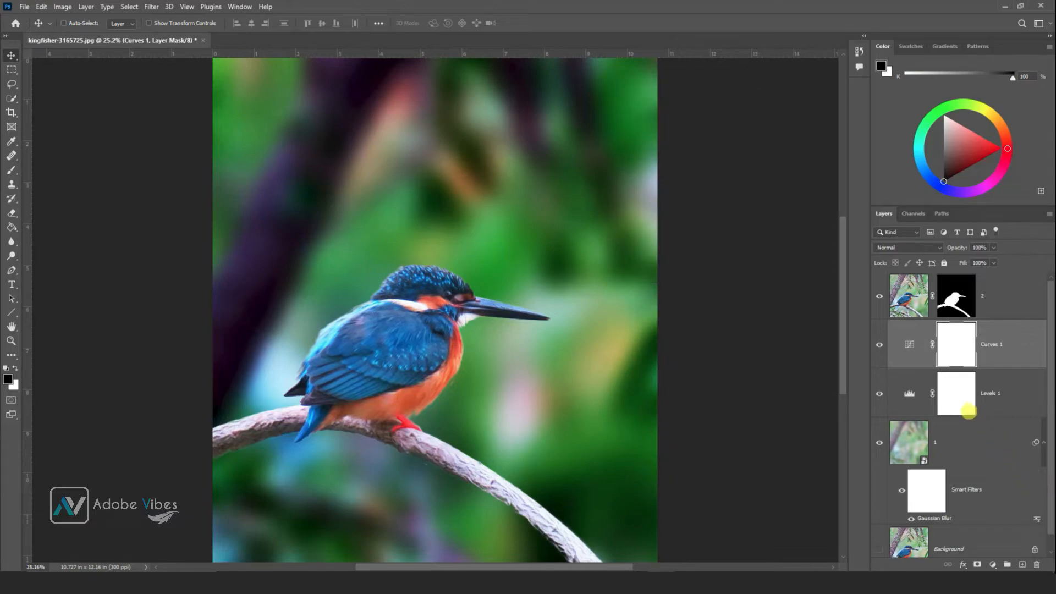
- Set the radius of layer 1's Gaussian Blur smart filter to 90 pixels
{"action": "scroll", "coordinate": [975, 478], "scroll_direction": "down", "scroll_amount": 1}
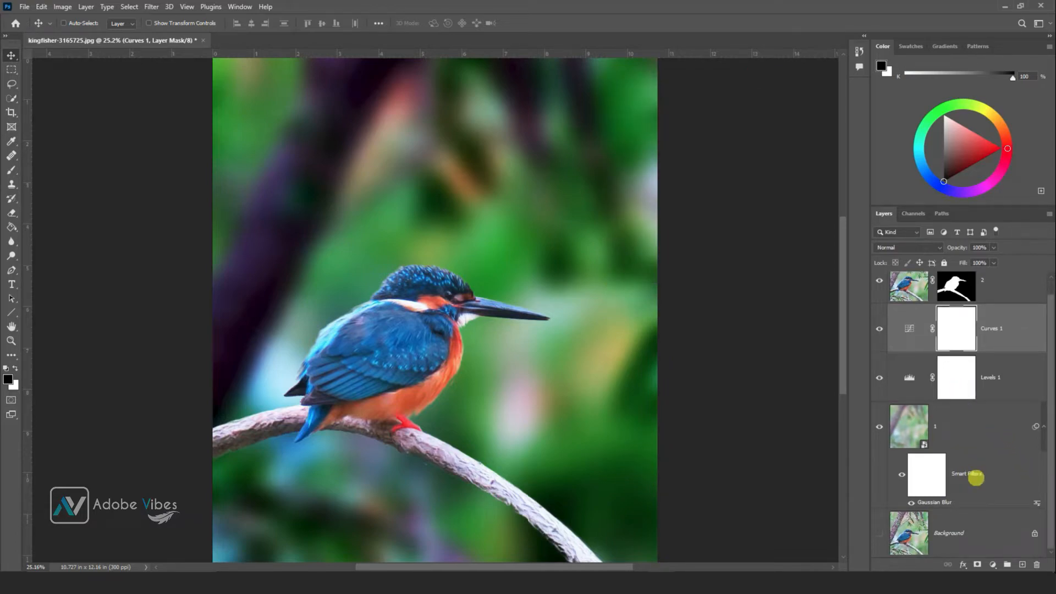
{"action": "double_click", "coordinate": [936, 502]}
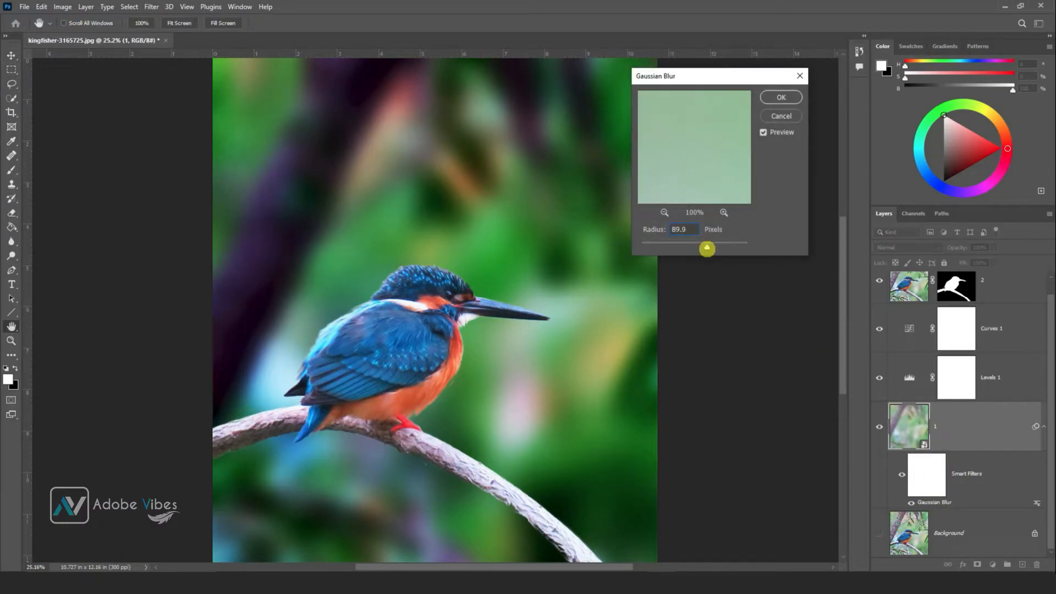
{"action": "left_click_drag", "start_coordinate": [707, 248], "coordinate": [709, 248]}
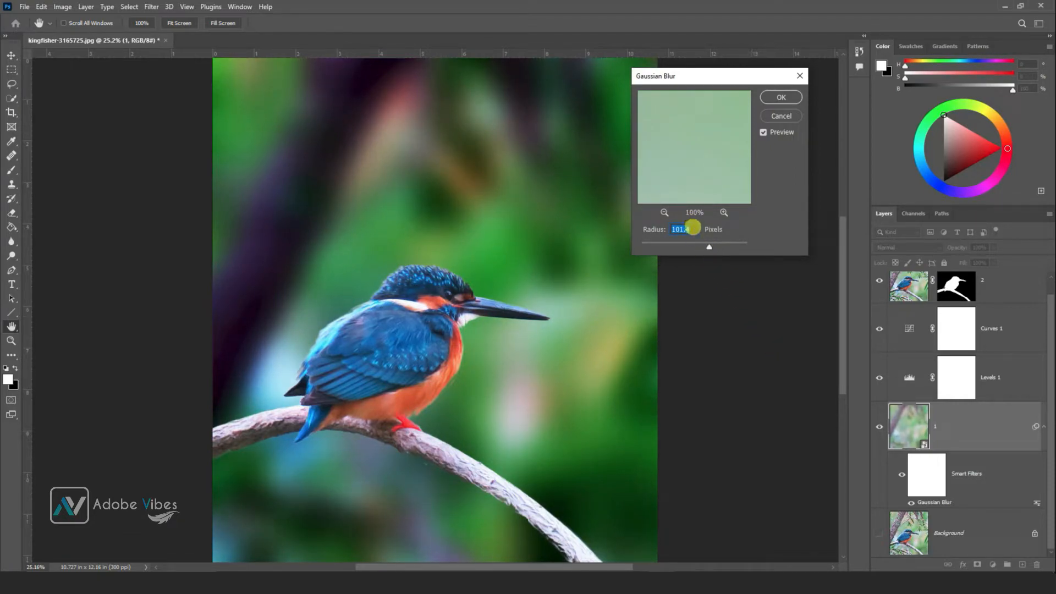
{"action": "left_click", "coordinate": [692, 229]}
{"action": "type", "text": "90"}
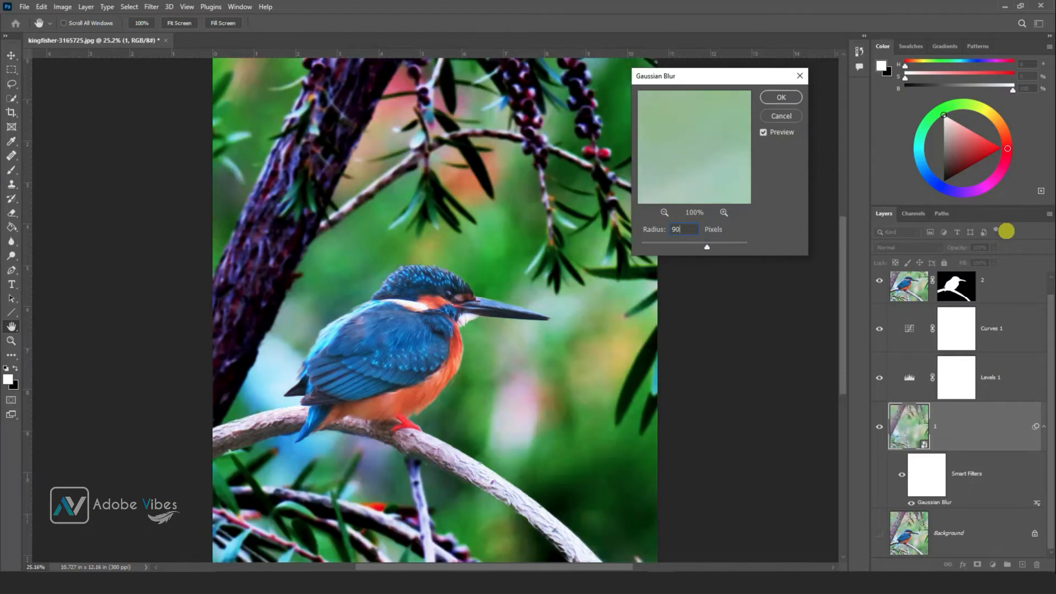
{"action": "key", "text": "Return"}
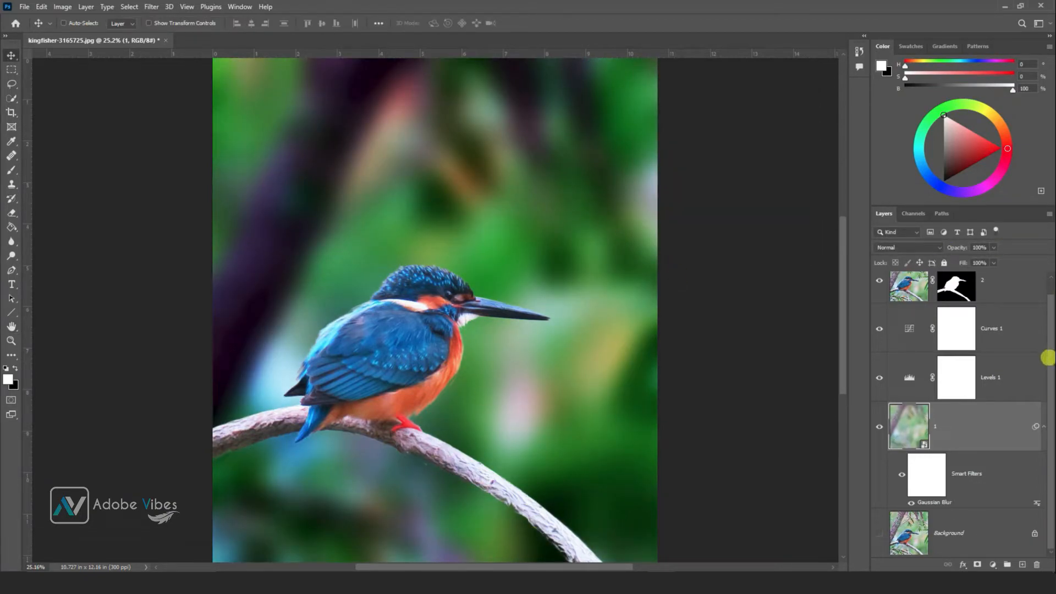
{"action": "scroll", "coordinate": [1011, 358], "scroll_direction": "up", "scroll_amount": 1}
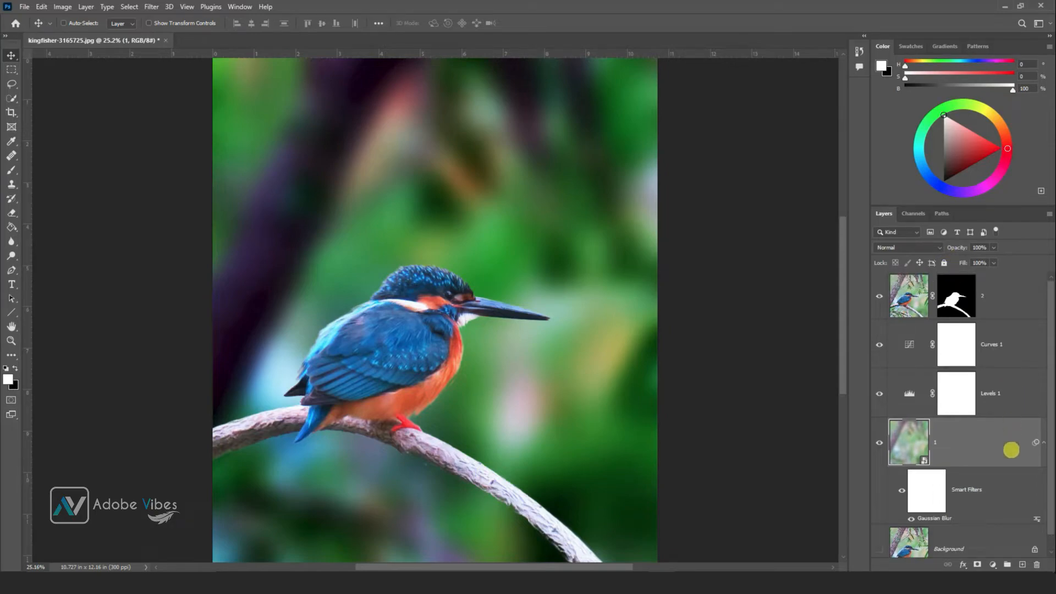
{"action": "scroll", "coordinate": [1008, 448], "scroll_direction": "down", "scroll_amount": 1}
{"action": "left_click", "coordinate": [980, 319]}
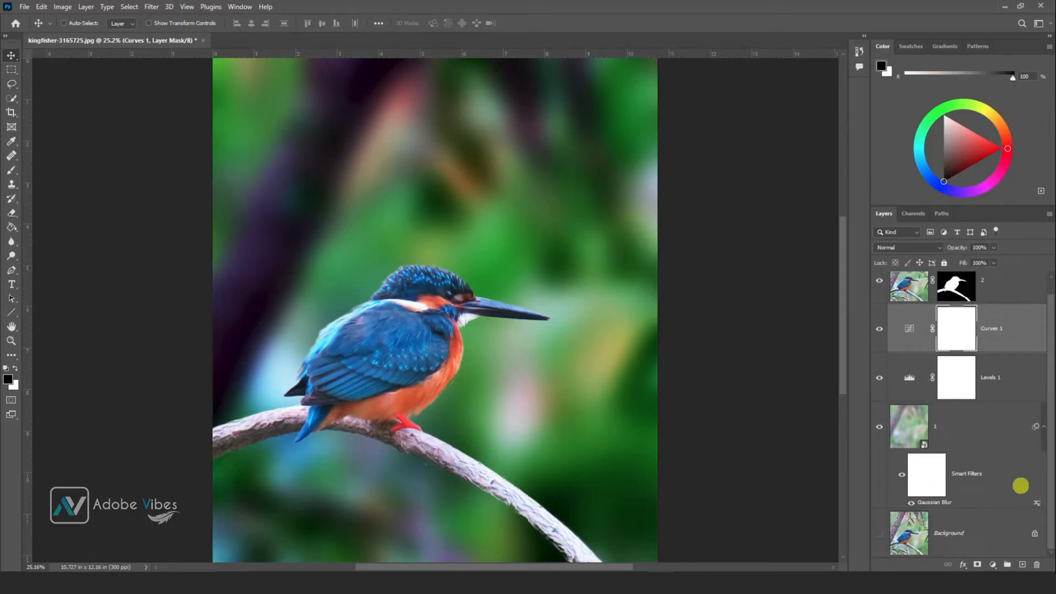
{"action": "left_click", "coordinate": [1018, 483], "text": "shift"}
{"action": "scroll", "coordinate": [1018, 483], "scroll_direction": "up", "scroll_amount": 1}
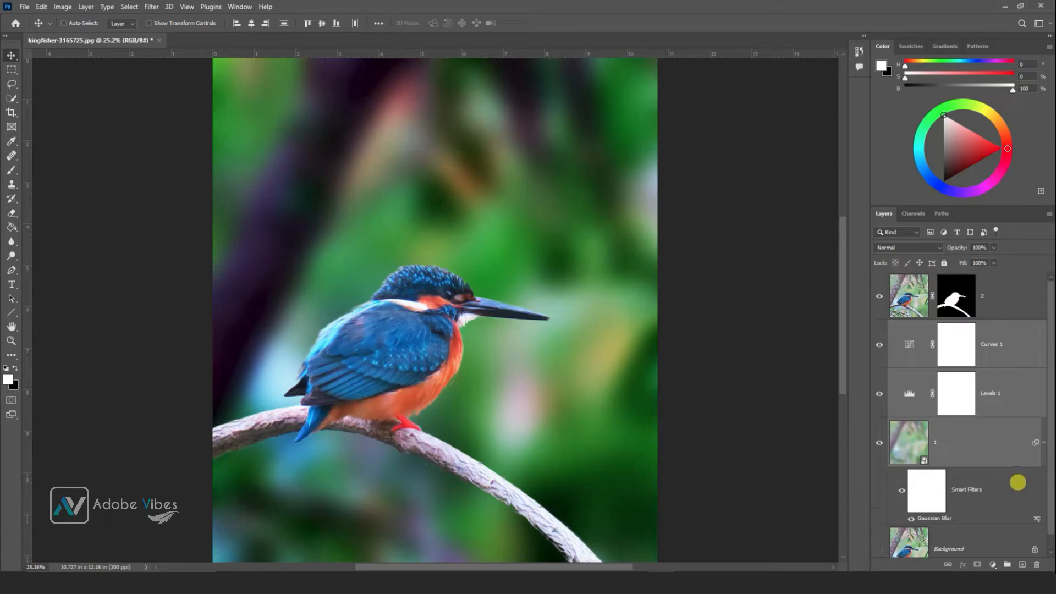
- Add a Vibrance adjustment clipped to layer 2 and set its vibrance to +100
{"action": "left_click", "coordinate": [908, 294]}
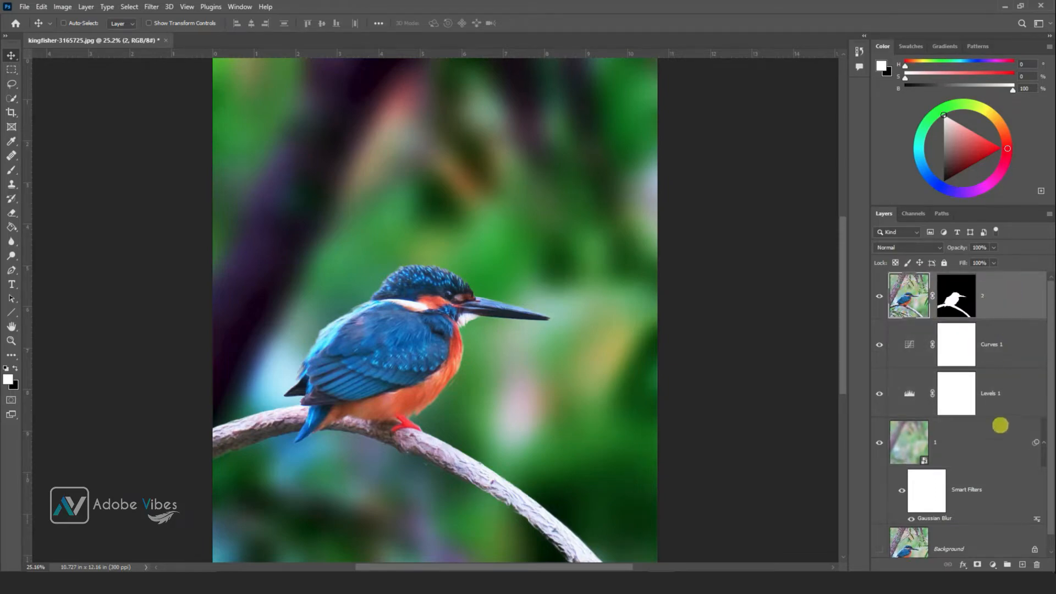
{"action": "left_click", "coordinate": [997, 565]}
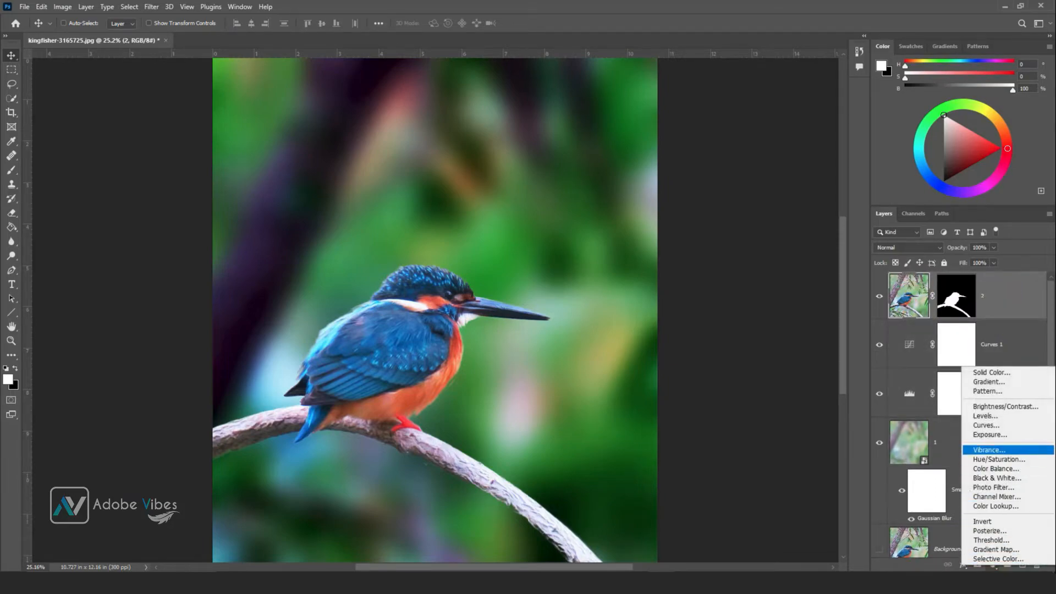
{"action": "left_click", "coordinate": [1005, 449]}
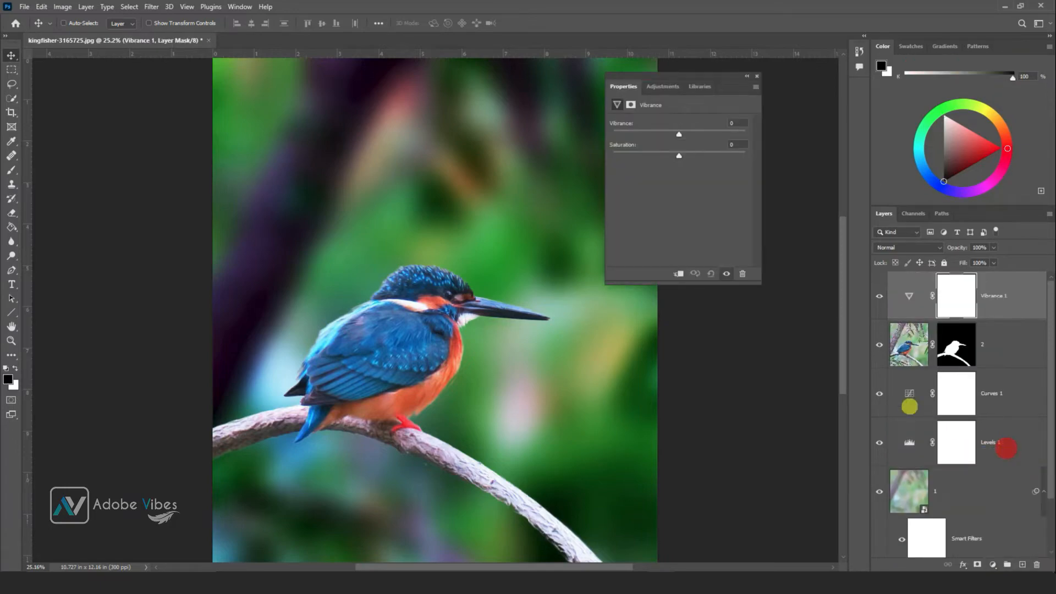
{"action": "left_click", "coordinate": [679, 273]}
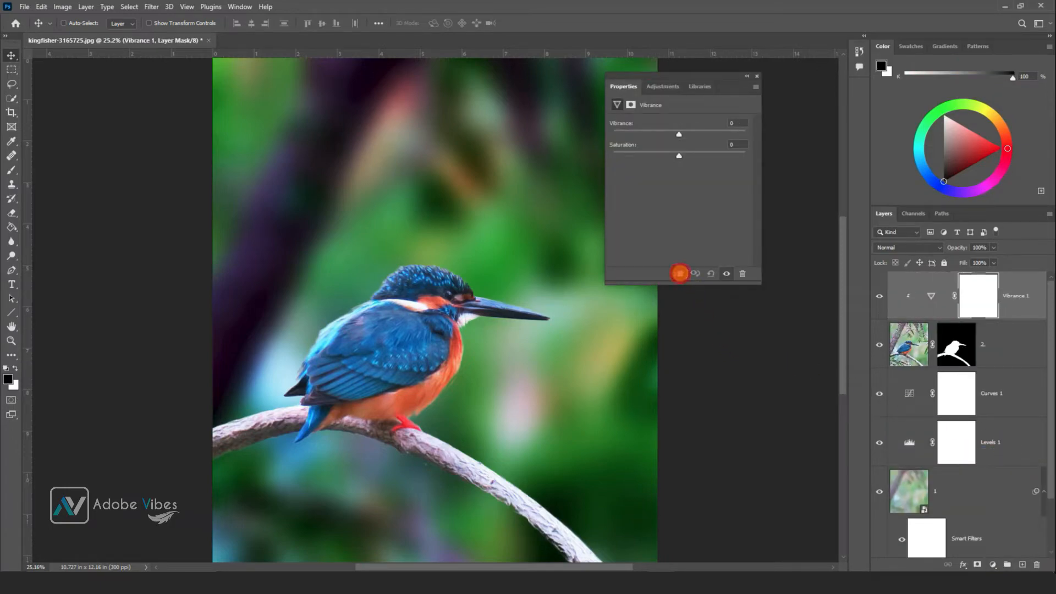
{"action": "left_click_drag", "start_coordinate": [682, 134], "coordinate": [789, 142]}
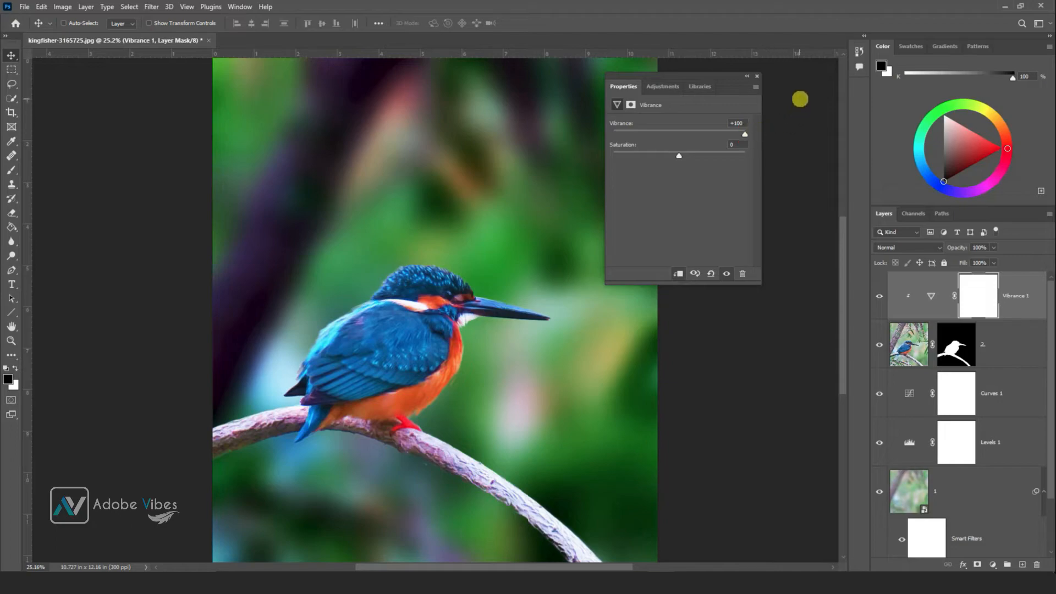
{"action": "left_click", "coordinate": [757, 76]}
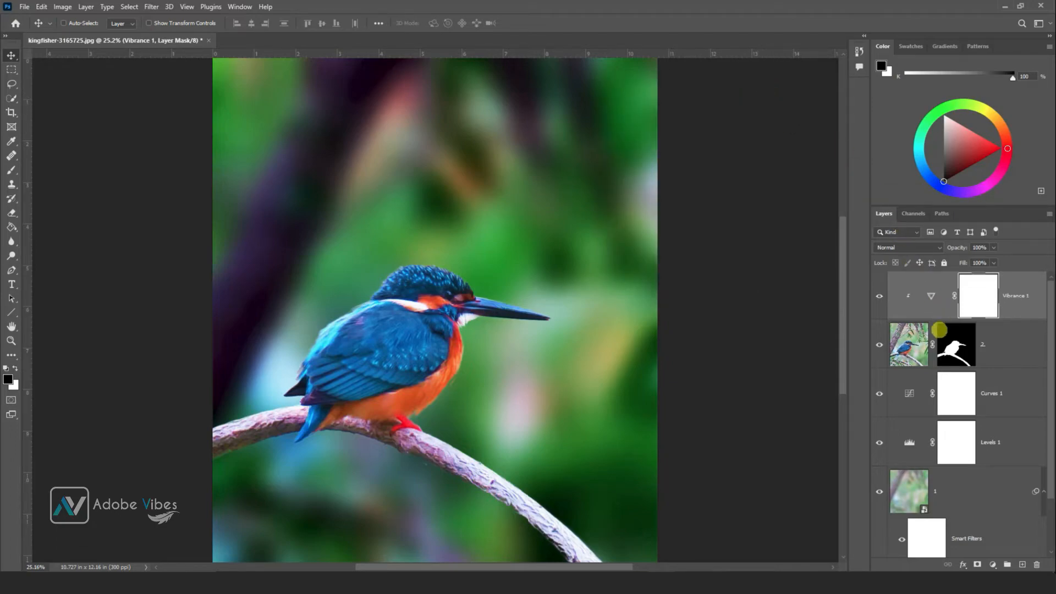
- Select every layer from Vibrance 1 down to layer 1 and group them above the Background
{"action": "key", "text": "ctrl+minus"}
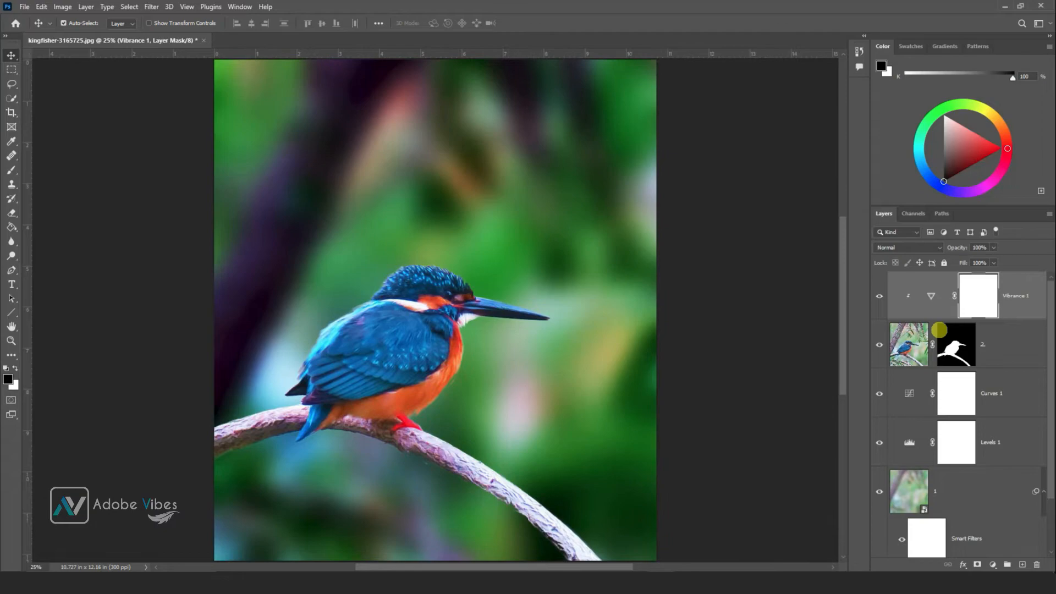
{"action": "key", "text": "ctrl+minus"}
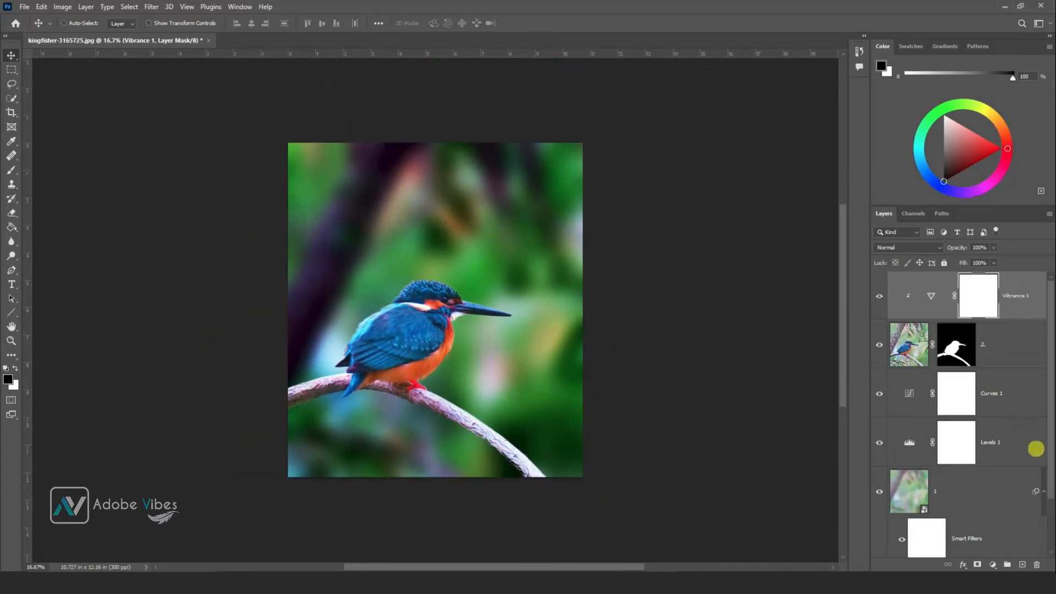
{"action": "scroll", "coordinate": [1035, 448], "scroll_direction": "down", "scroll_amount": 1}
{"action": "scroll", "coordinate": [1012, 462], "scroll_direction": "down", "scroll_amount": 1}
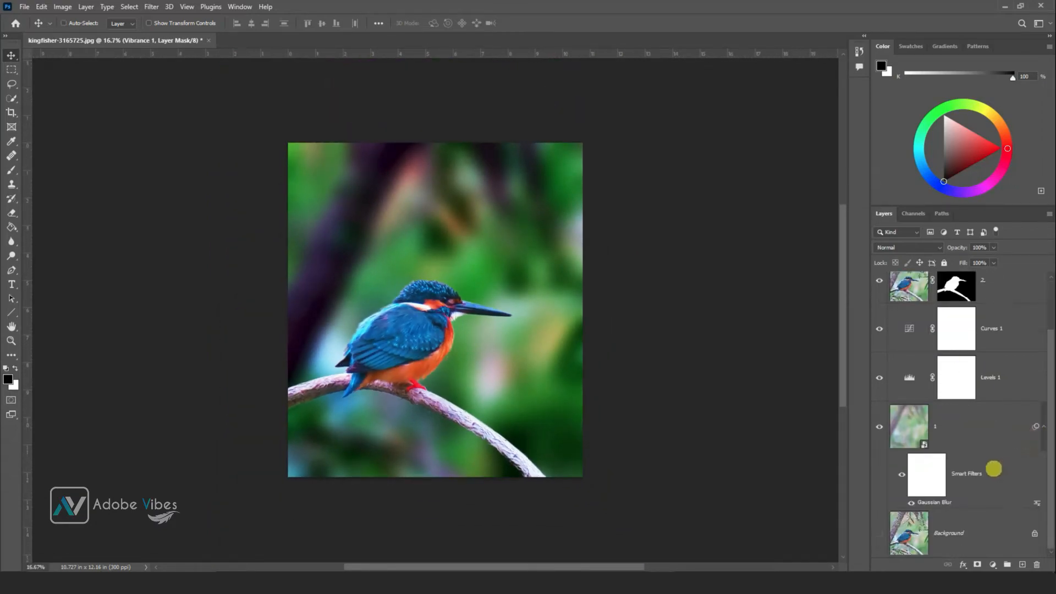
{"action": "left_click", "coordinate": [993, 440]}
{"action": "scroll", "coordinate": [992, 470], "scroll_direction": "up", "scroll_amount": 2}
{"action": "left_click", "coordinate": [1020, 294]}
{"action": "scroll", "coordinate": [1018, 485], "scroll_direction": "down", "scroll_amount": 2}
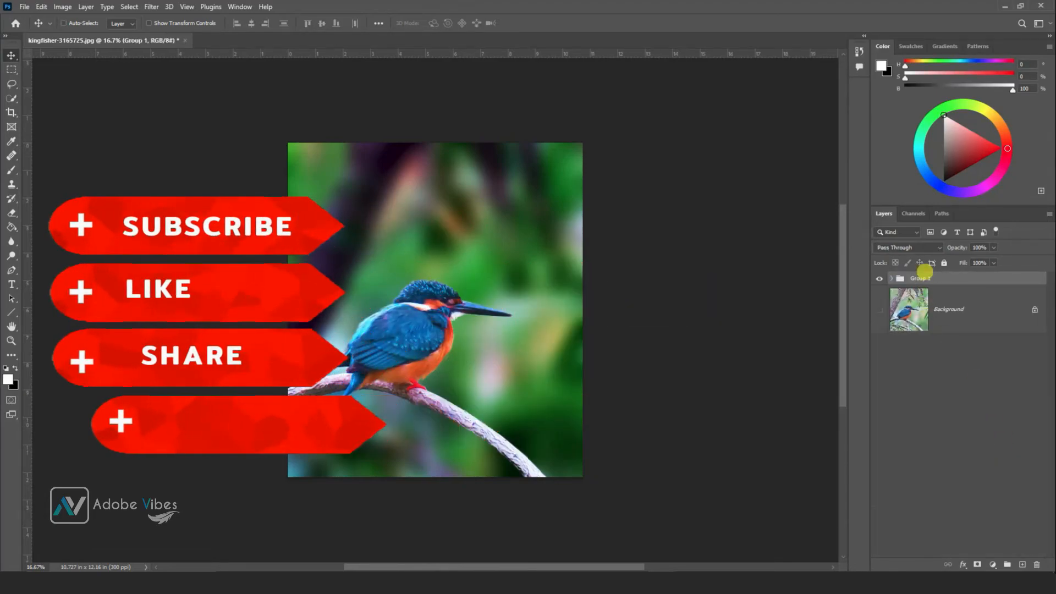
- Open the new layer group's name for editing
{"action": "double_click", "coordinate": [923, 279]}
{"action": "key", "text": "BackSpace"}
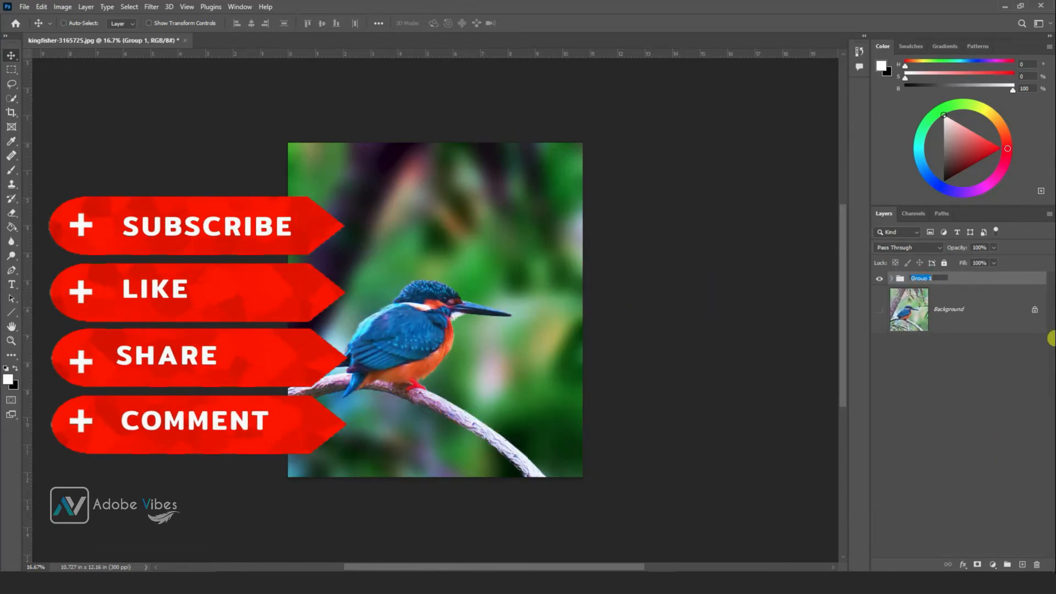